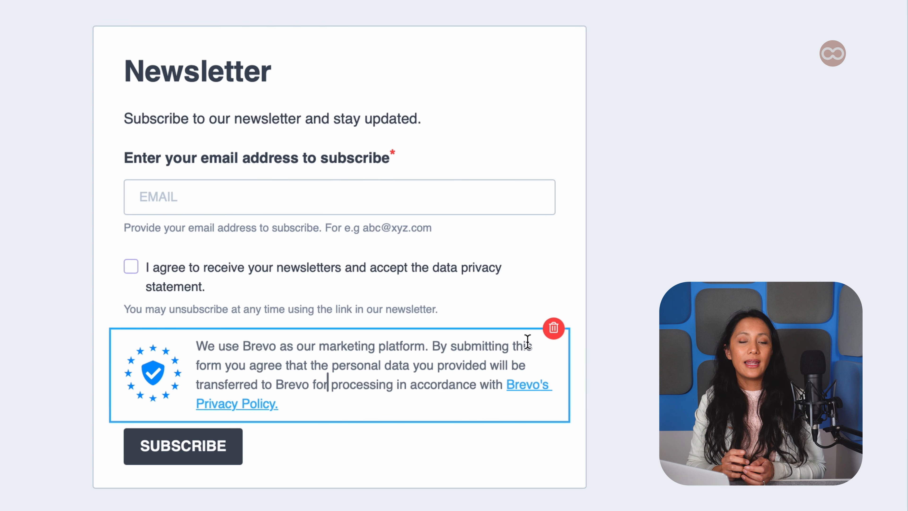
# Delete the Brevo marketing platform notice block from the form
pyautogui.click(564, 328)
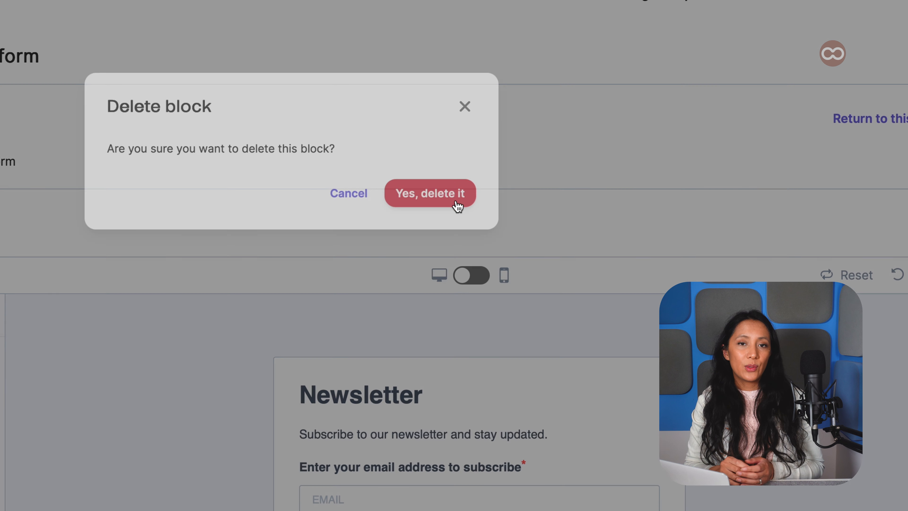
pyautogui.click(458, 206)
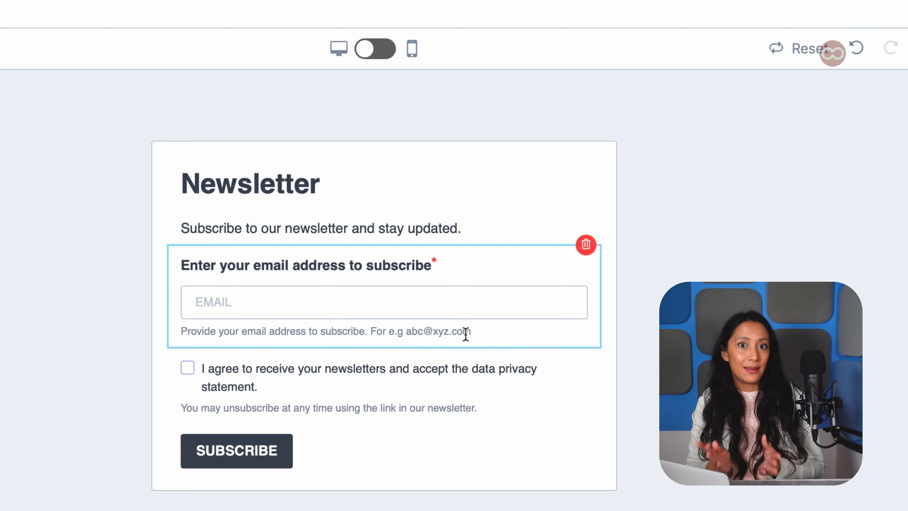
# Select the words "data privacy statement" in the consent checkbox text and link them to a pasted URL
pyautogui.click(472, 368)
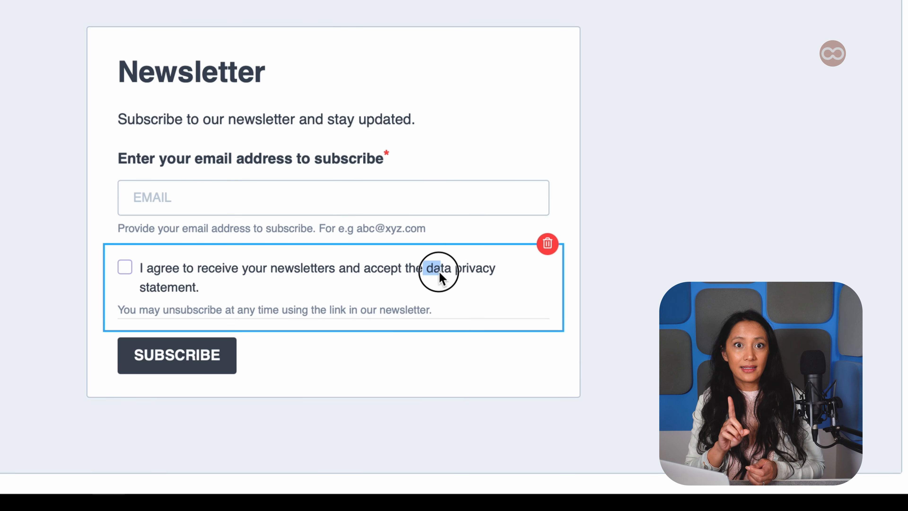
pyautogui.moveTo(440, 273); pyautogui.dragTo(209, 288)
pyautogui.click(165, 351)
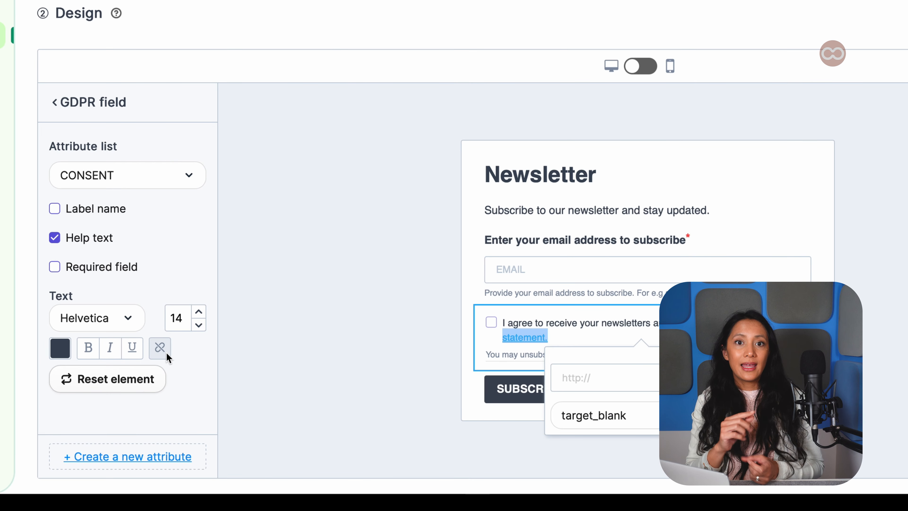
pyautogui.click(568, 381)
pyautogui.press('super+v')
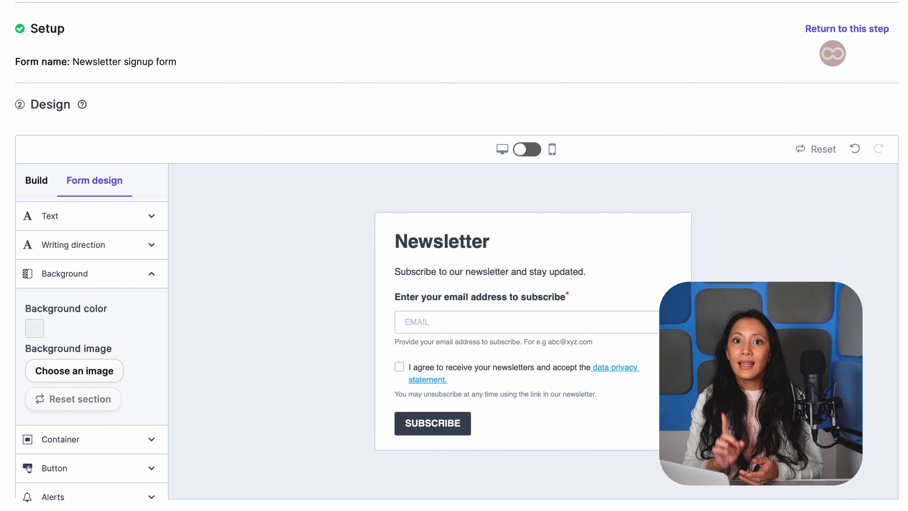
# Replace the subtitle with "Learn everything you need to know about email marketing with our monthly newsletter, with tips on how to grow your email list and make the most out of email marketing."
pyautogui.click(497, 243)
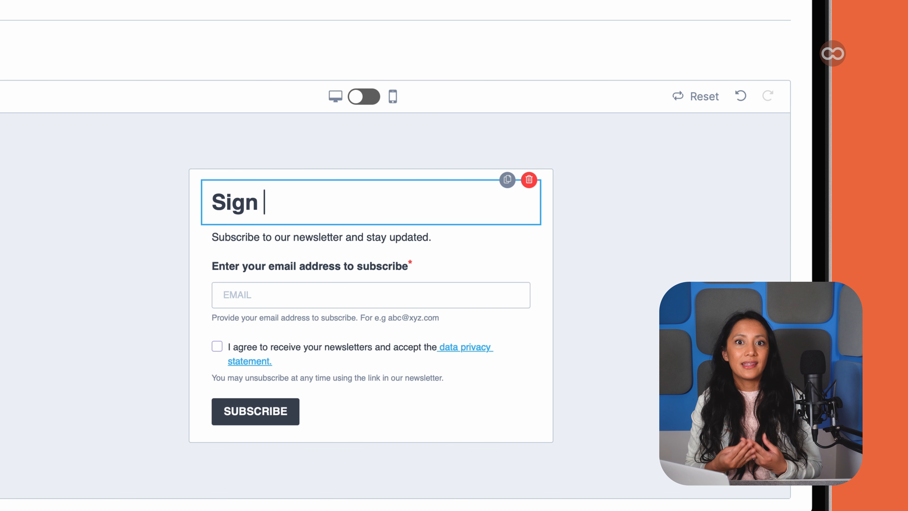
pyautogui.click(324, 238)
pyautogui.tripleClick(325, 238)
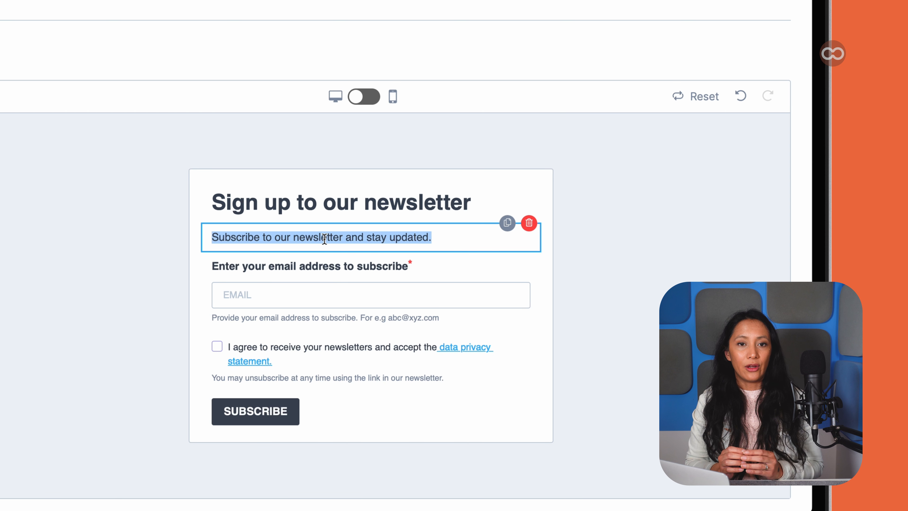
pyautogui.write('4')
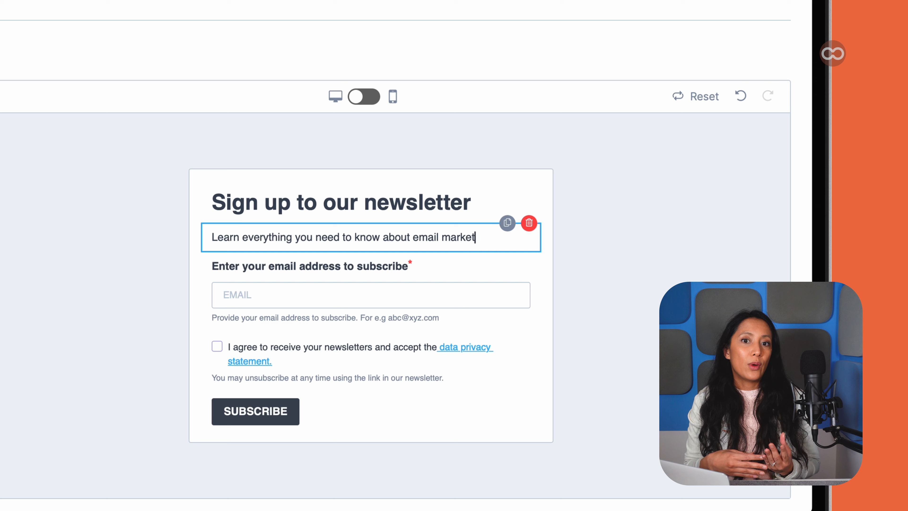
pyautogui.write(' our monthly newsletter, with tips on how to grow')
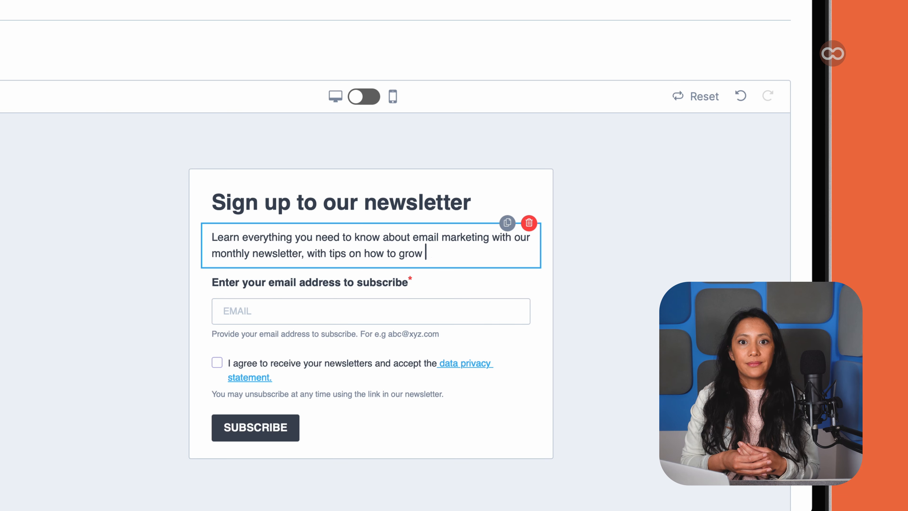
pyautogui.write('make the most out of email marketing.')
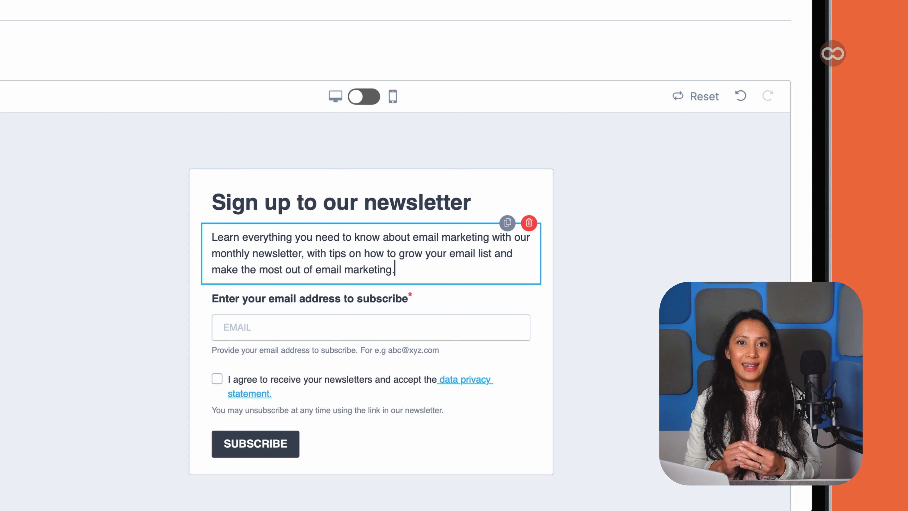
pyautogui.click(584, 315)
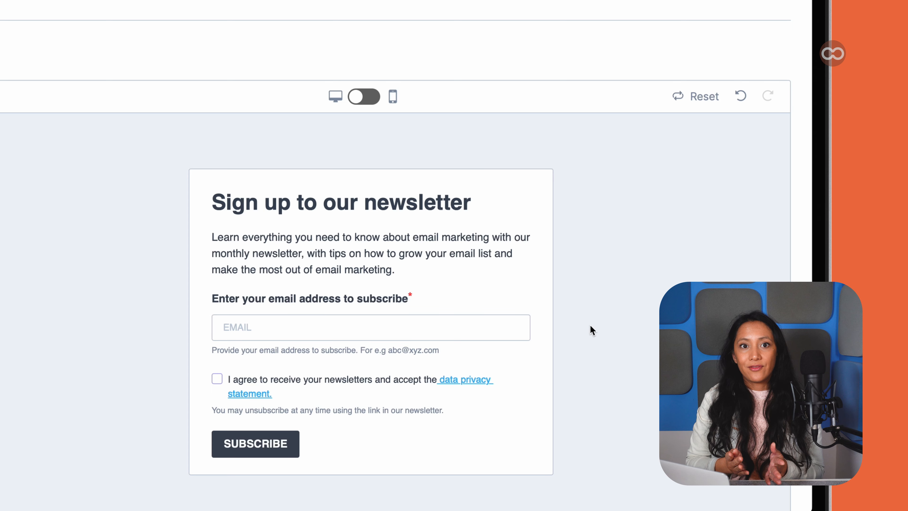
# Select the email field and turn off its help text
pyautogui.click(508, 329)
pyautogui.doubleClick(438, 327)
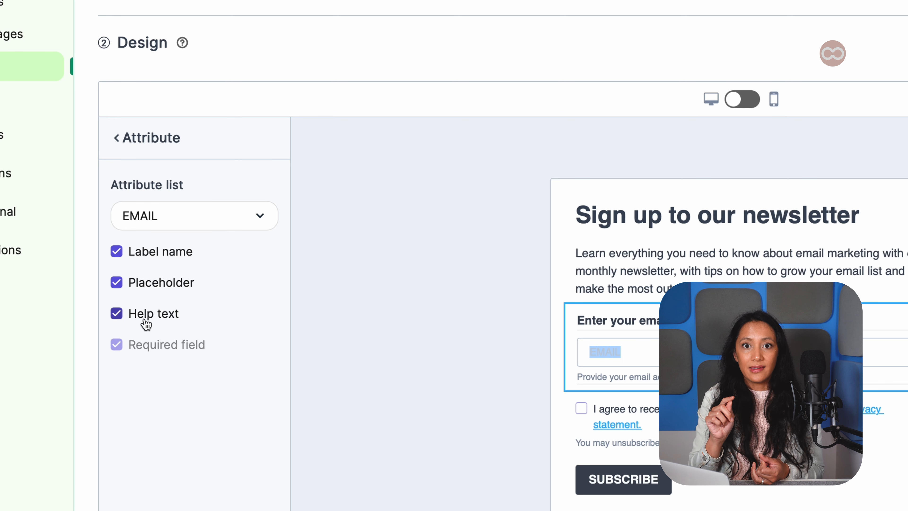
pyautogui.click(116, 315)
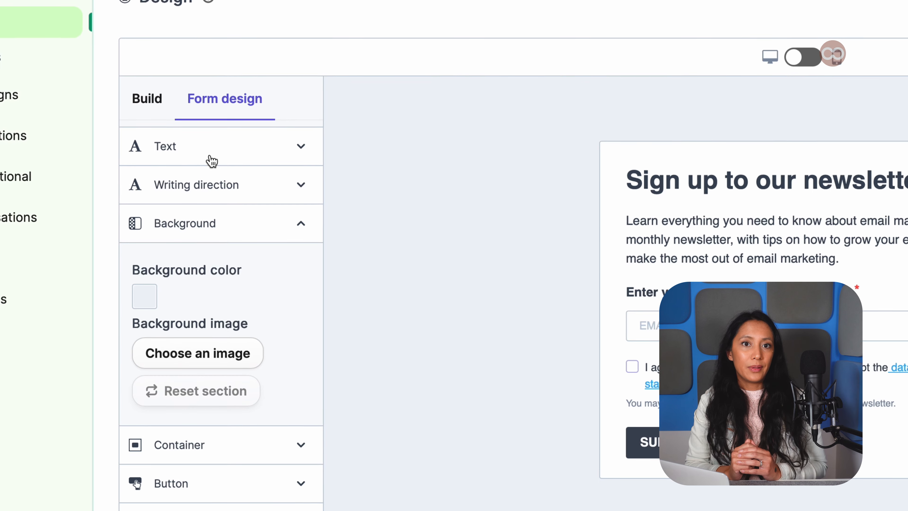
# Add an attribute field to the form and set its attribute to FIRSTNAME
pyautogui.click(148, 103)
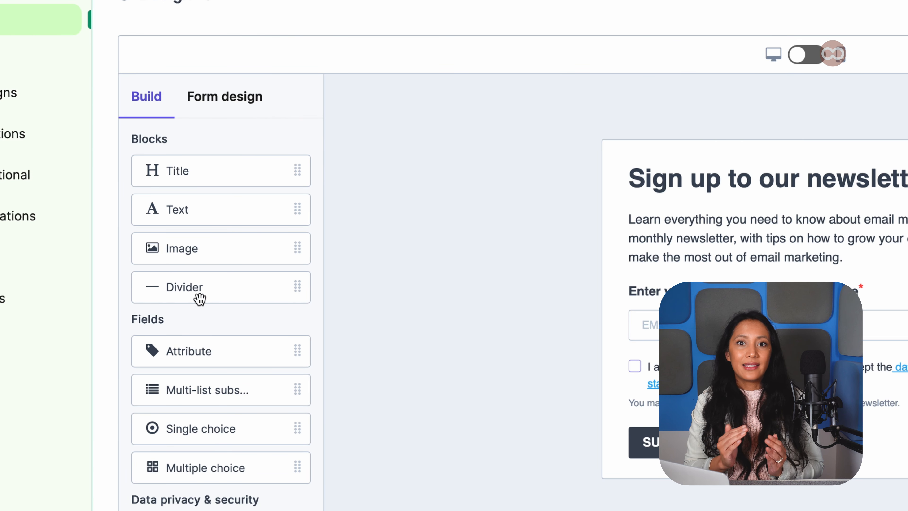
pyautogui.moveTo(204, 349); pyautogui.dragTo(721, 369)
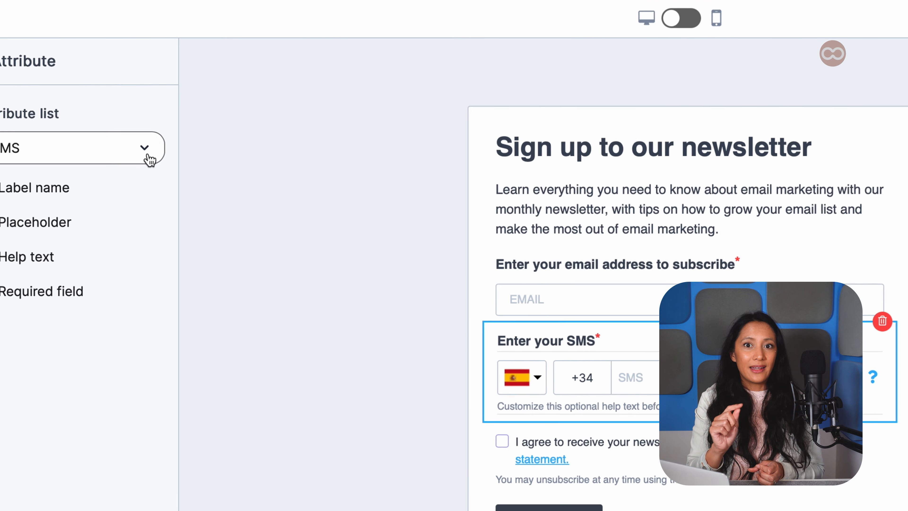
pyautogui.click(148, 159)
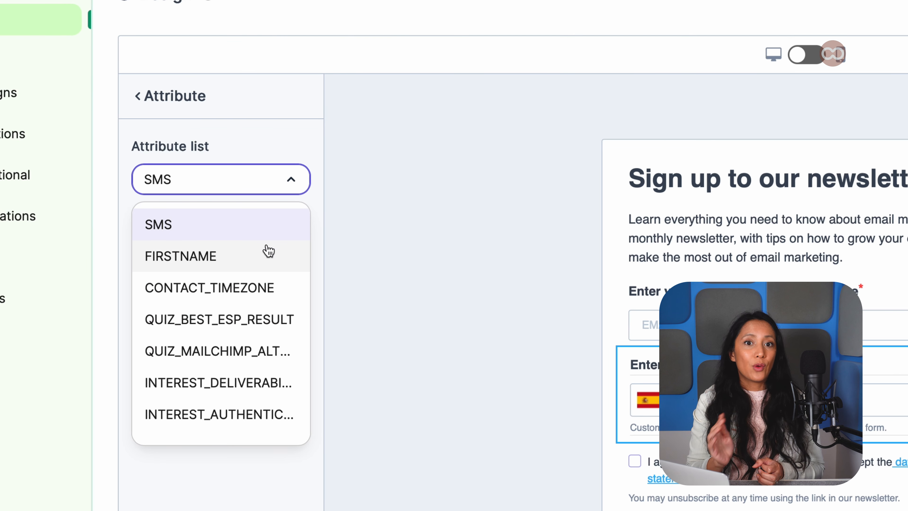
pyautogui.click(266, 255)
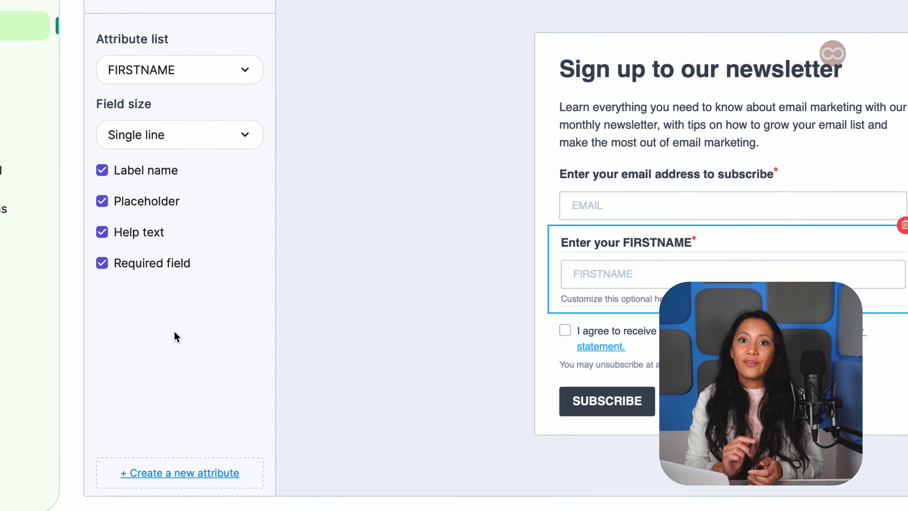
pyautogui.click(180, 471)
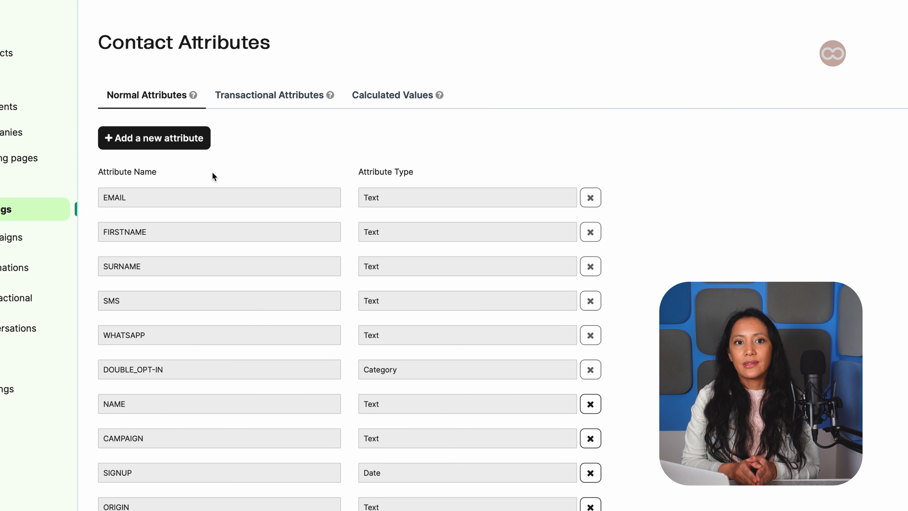
pyautogui.click(201, 140)
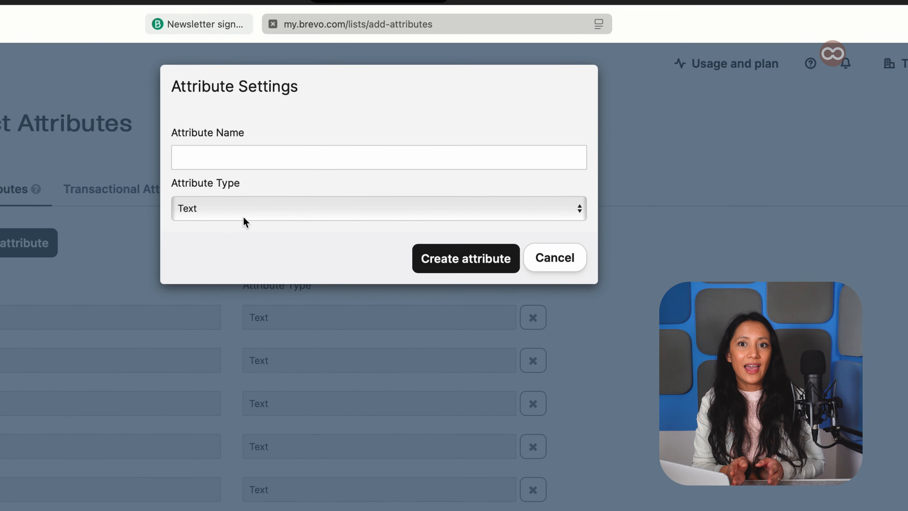
pyautogui.click(286, 175)
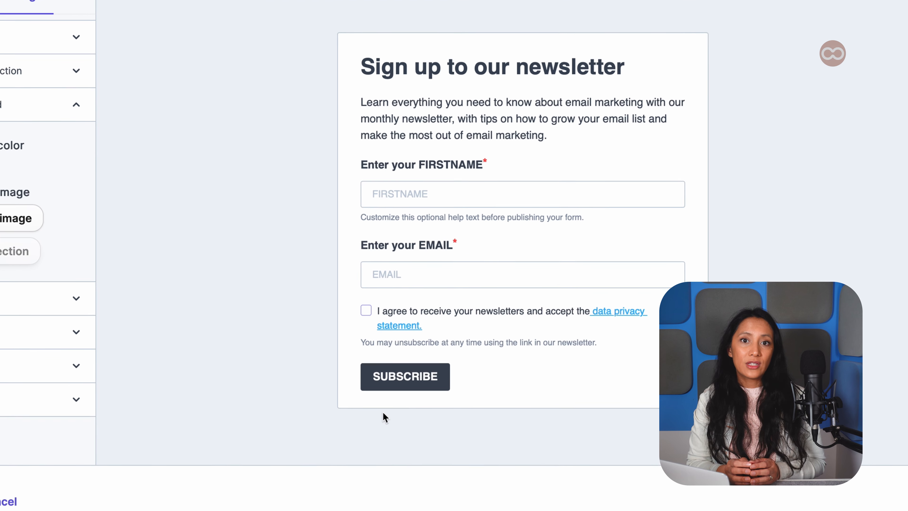
# Change the subscribe button's label to SIGN UP
pyautogui.click(408, 375)
pyautogui.moveTo(429, 374); pyautogui.dragTo(415, 373)
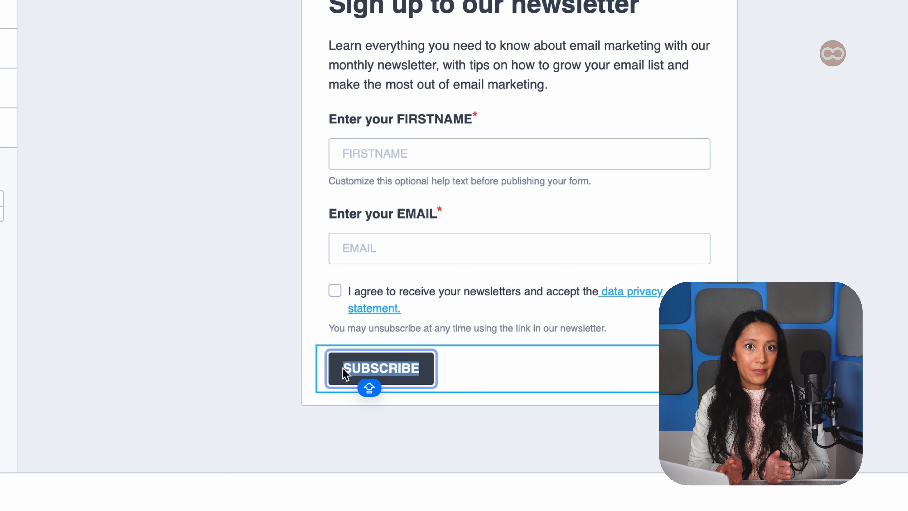
pyautogui.write('SIGN UP')
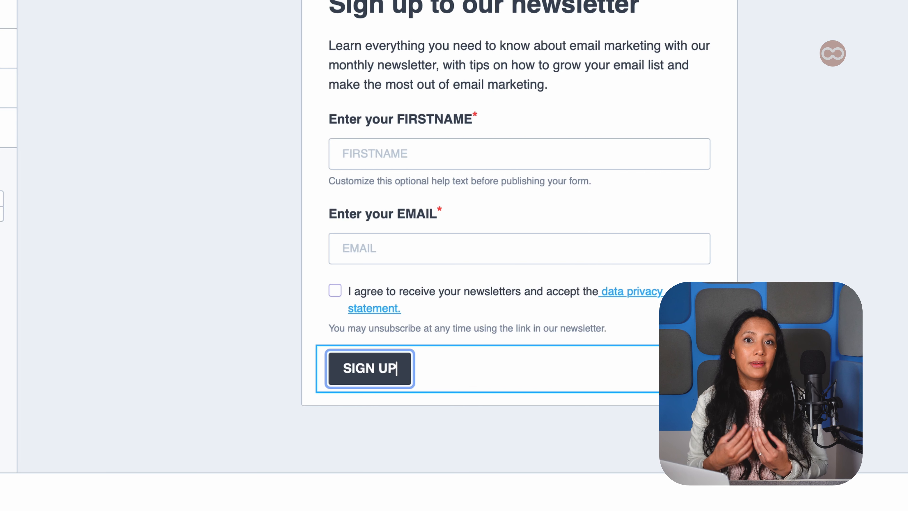
pyautogui.click(258, 404)
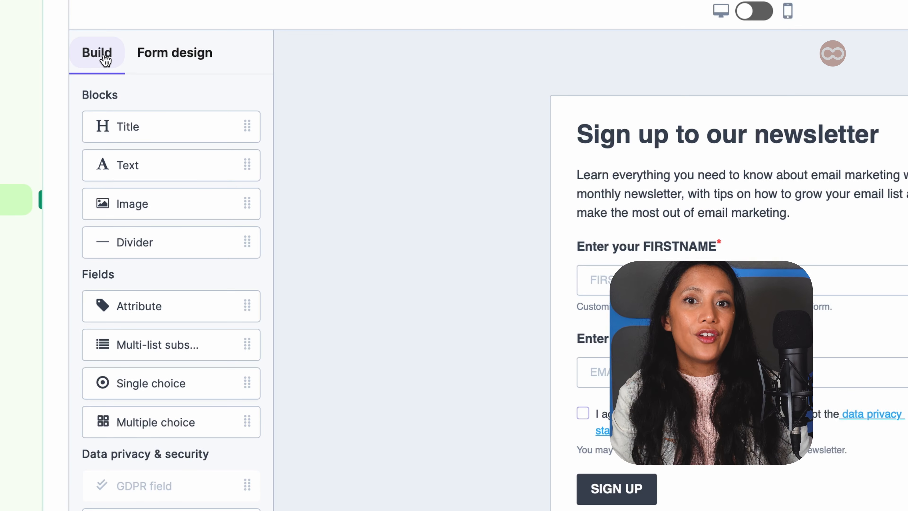
# Set the form design background color to transparent
pyautogui.click(195, 64)
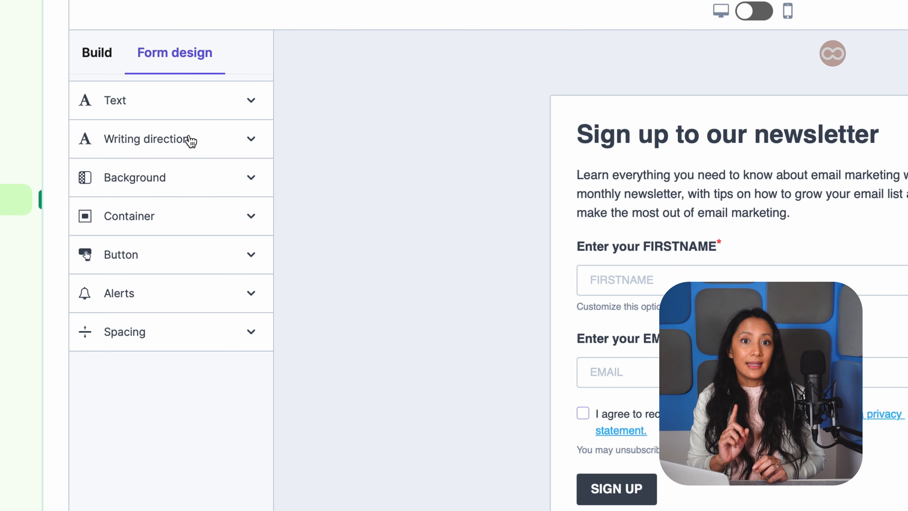
pyautogui.click(185, 184)
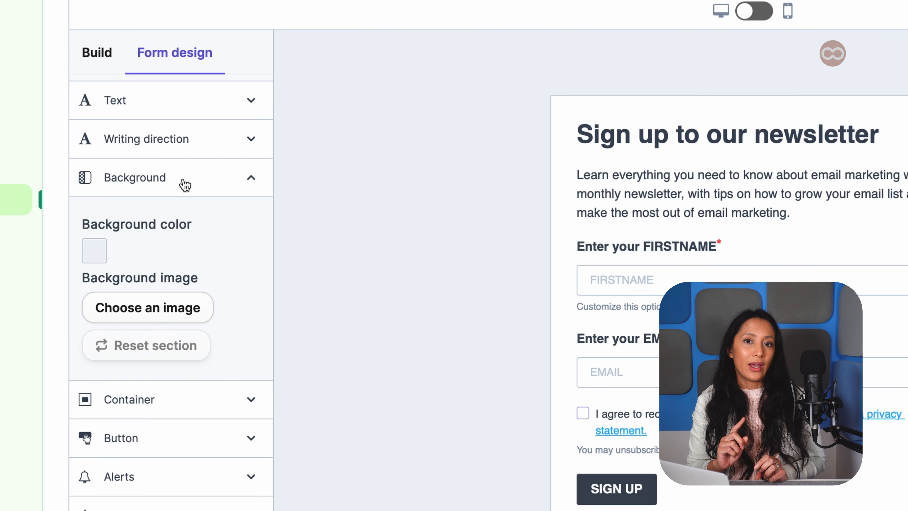
pyautogui.click(95, 250)
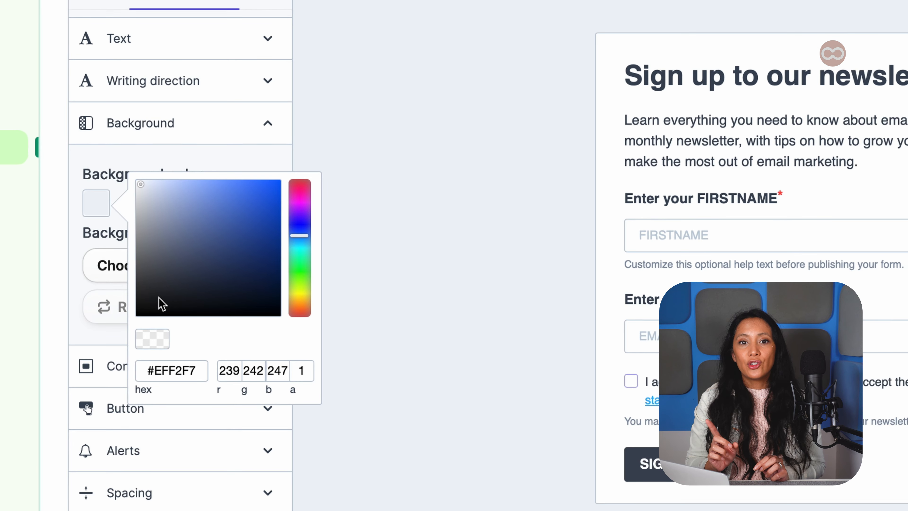
pyautogui.click(152, 338)
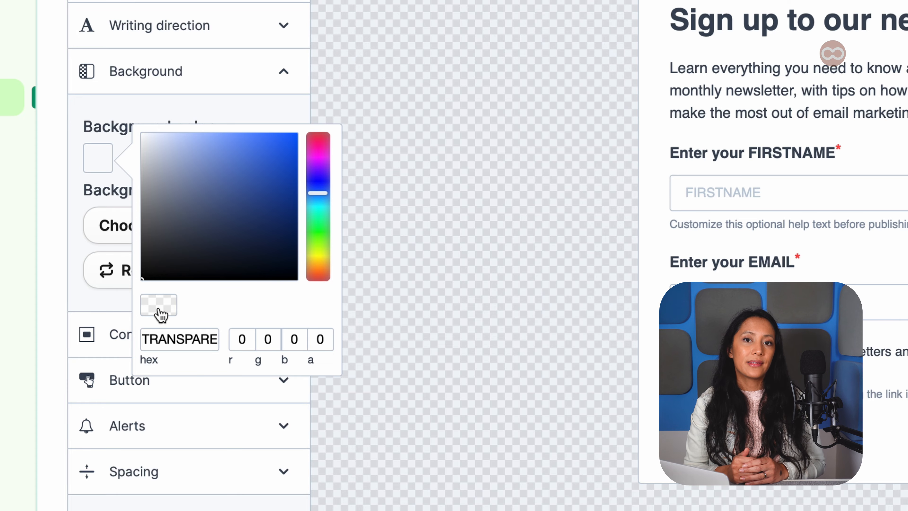
# Set the container background color to an orange shade
pyautogui.click(109, 306)
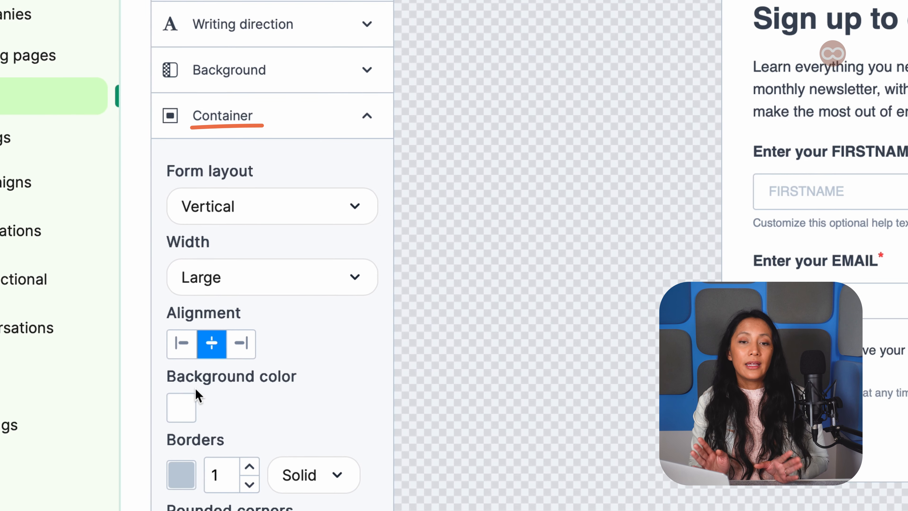
pyautogui.click(198, 444)
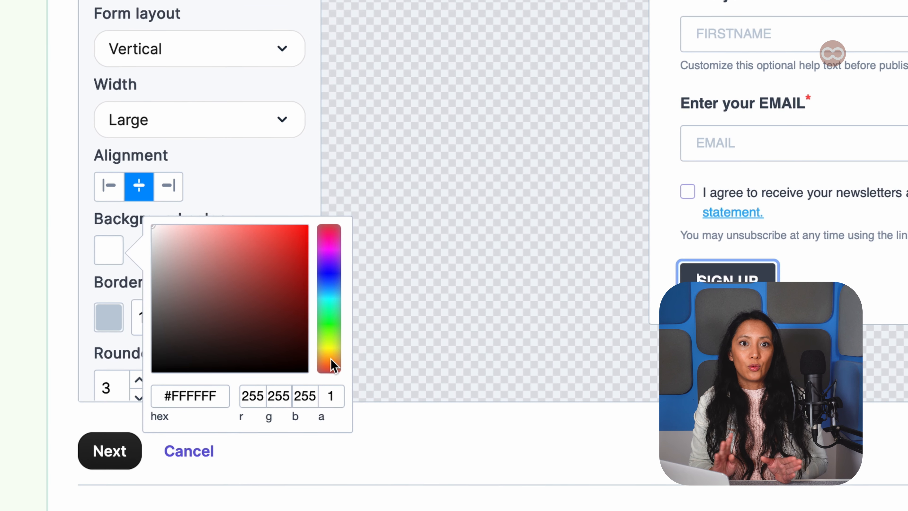
pyautogui.click(365, 445)
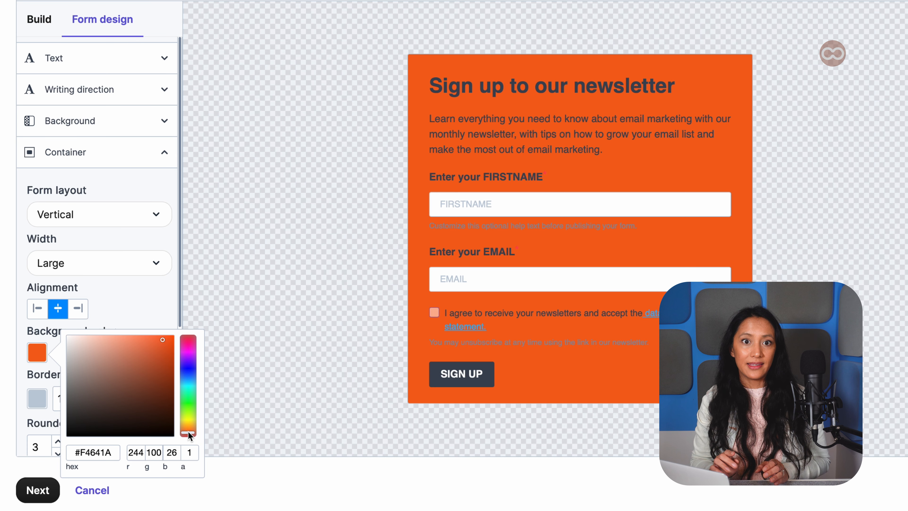
pyautogui.click(322, 257)
# Select the title and set its text color to #F4F4F5
pyautogui.click(464, 88)
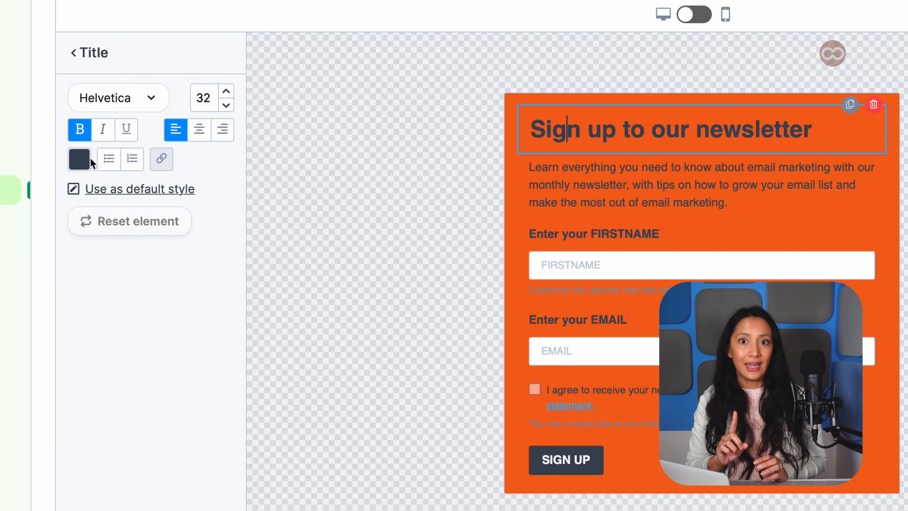
pyautogui.click(42, 118)
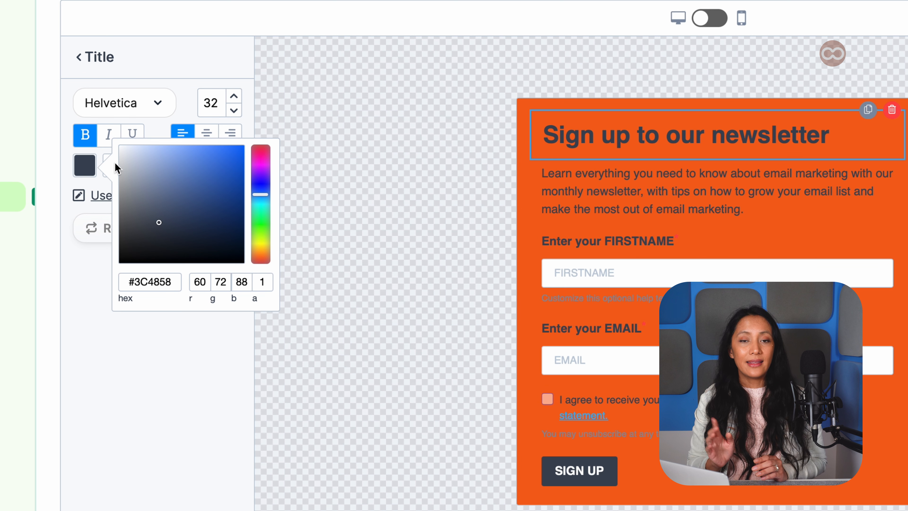
pyautogui.click(121, 148)
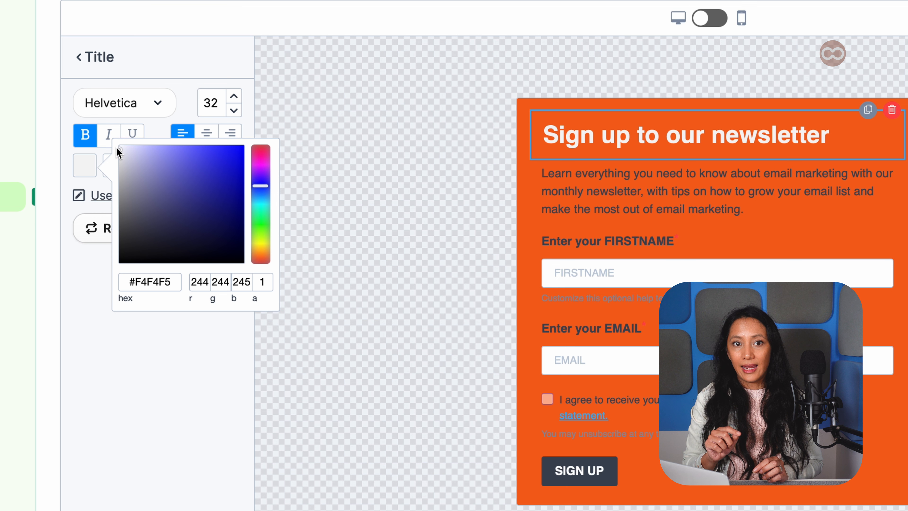
pyautogui.click(343, 175)
# Select the description paragraph and set its text color to white (#FFFFFF)
pyautogui.click(562, 182)
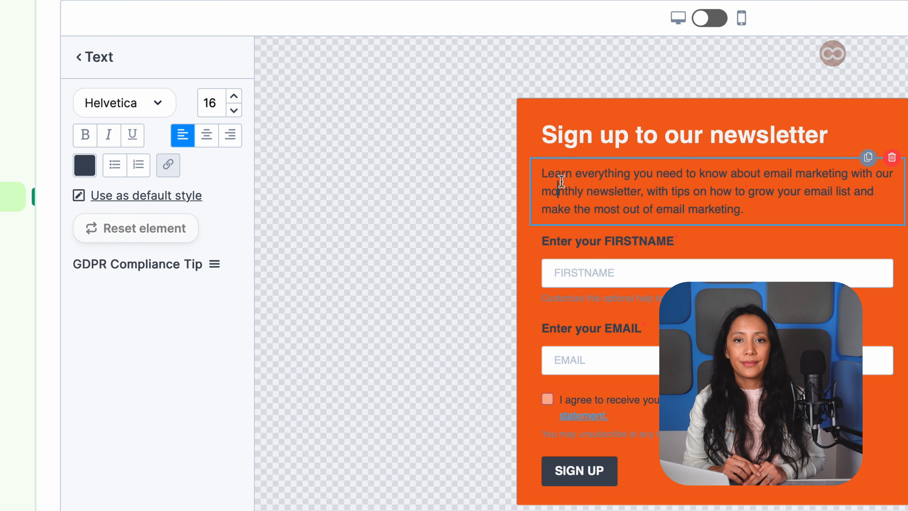
pyautogui.click(85, 166)
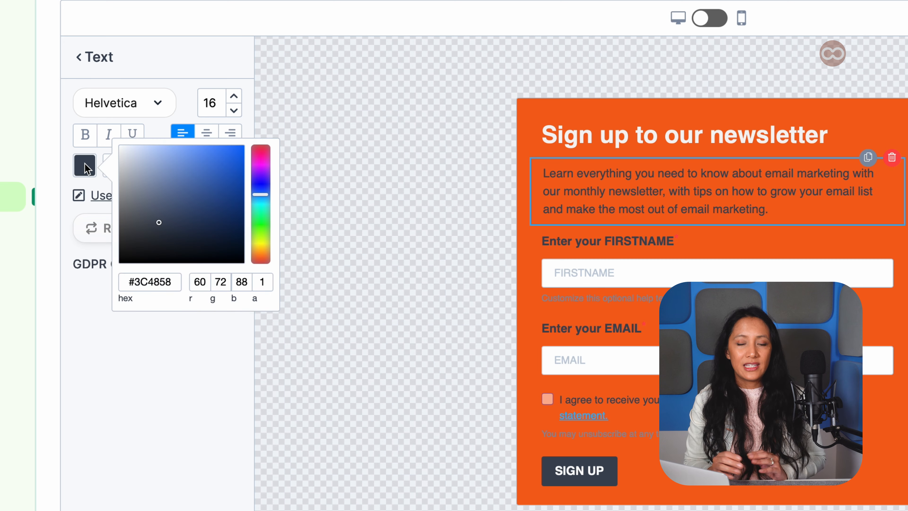
pyautogui.click(121, 148)
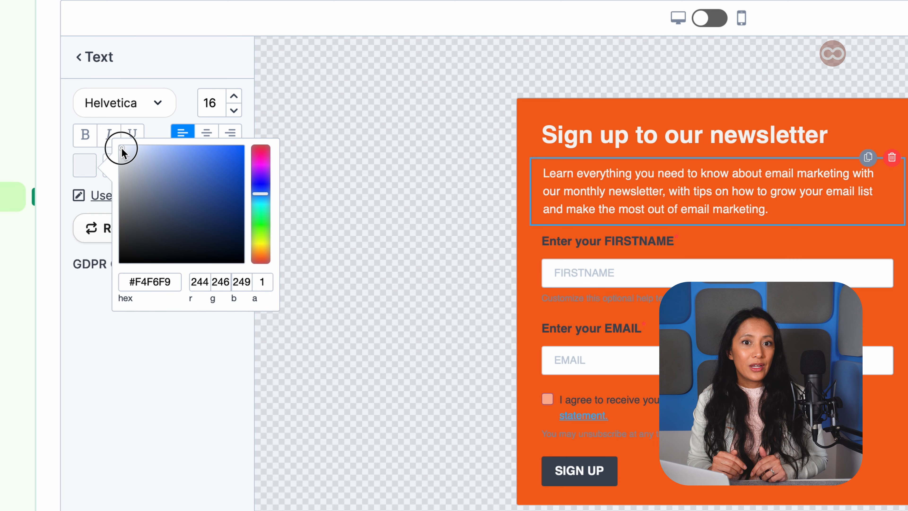
pyautogui.click(118, 145)
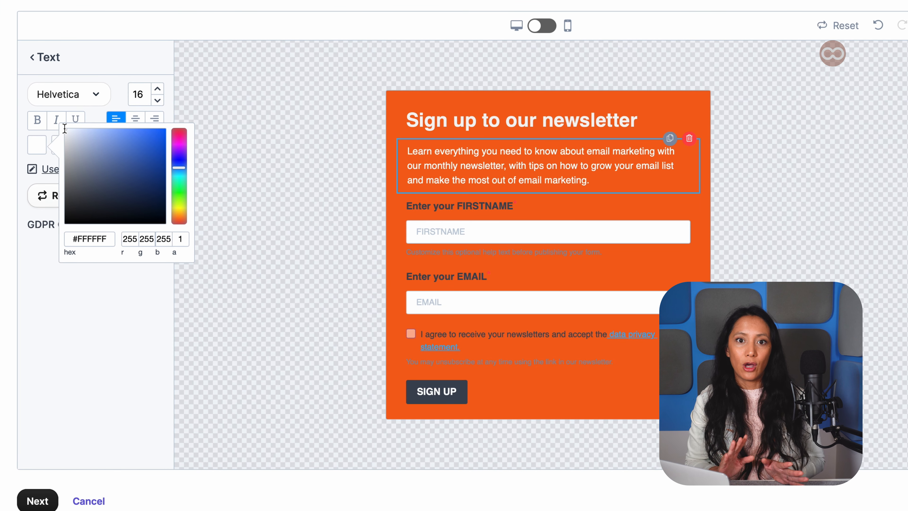
pyautogui.click(65, 129)
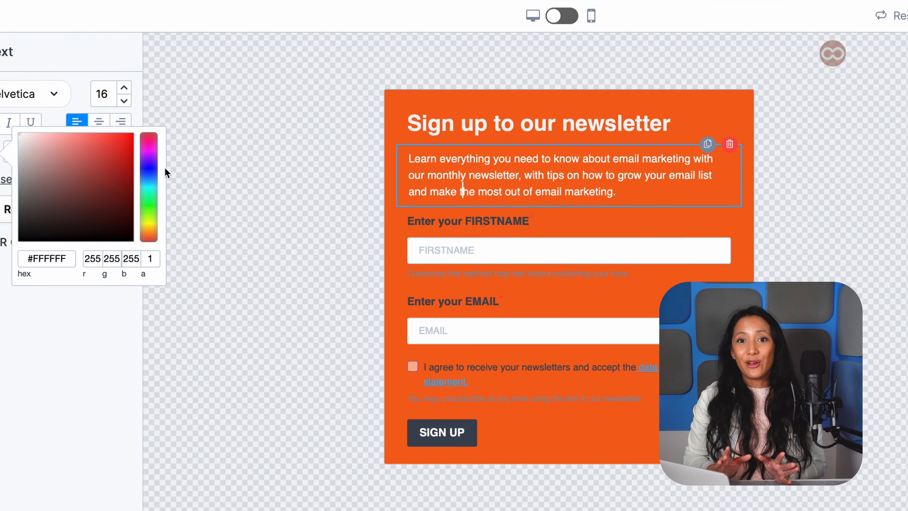
pyautogui.click(339, 213)
# In the form design text settings, set the field label color to white (#FFFFFF)
pyautogui.click(443, 222)
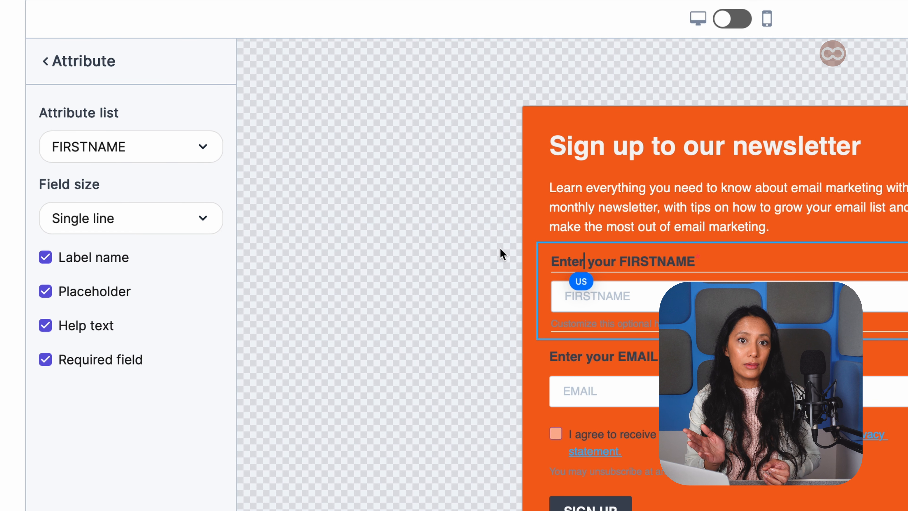
pyautogui.click(45, 60)
pyautogui.click(132, 70)
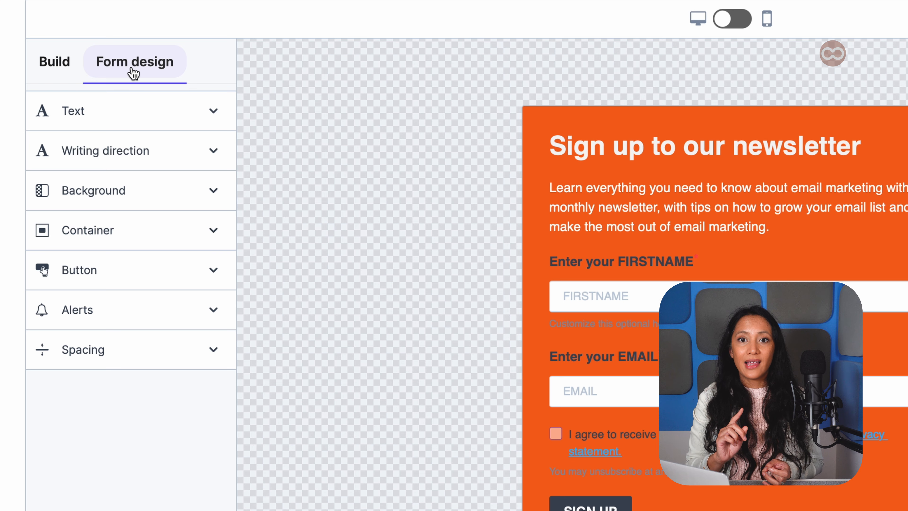
pyautogui.click(122, 115)
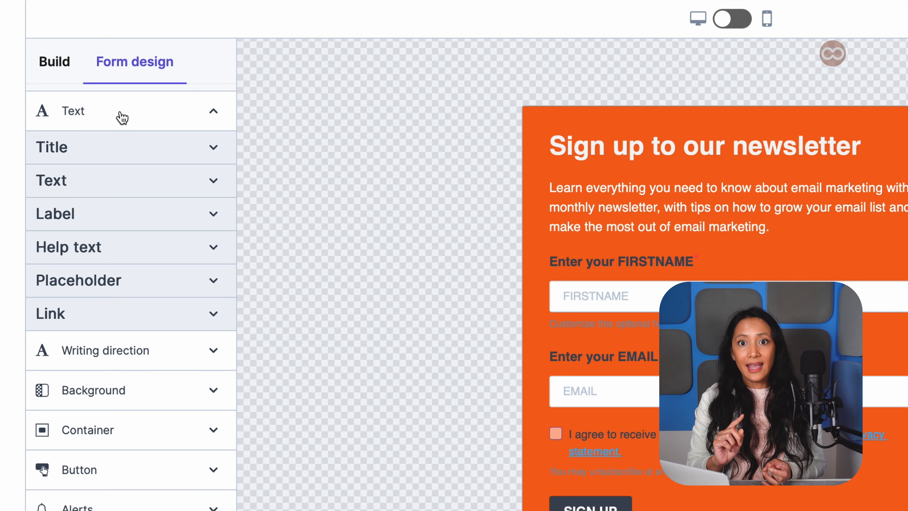
pyautogui.click(108, 232)
pyautogui.click(50, 329)
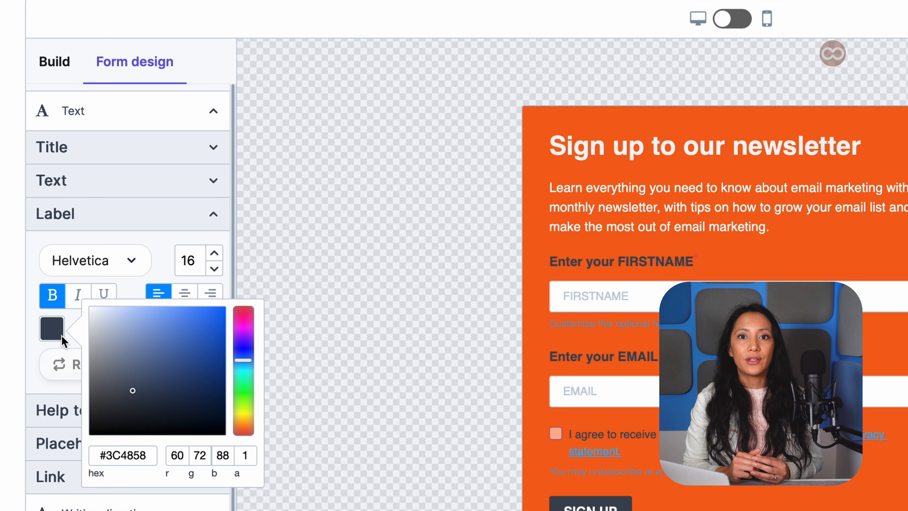
pyautogui.click(93, 310)
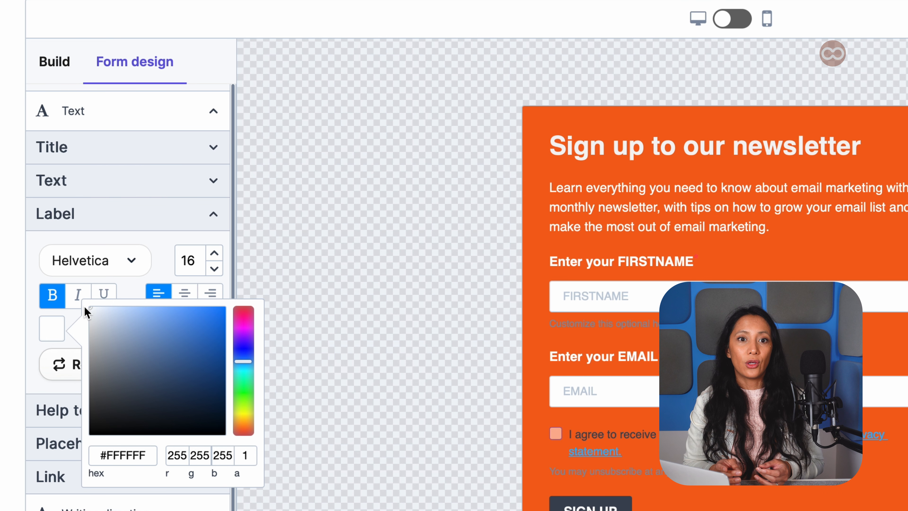
pyautogui.click(43, 279)
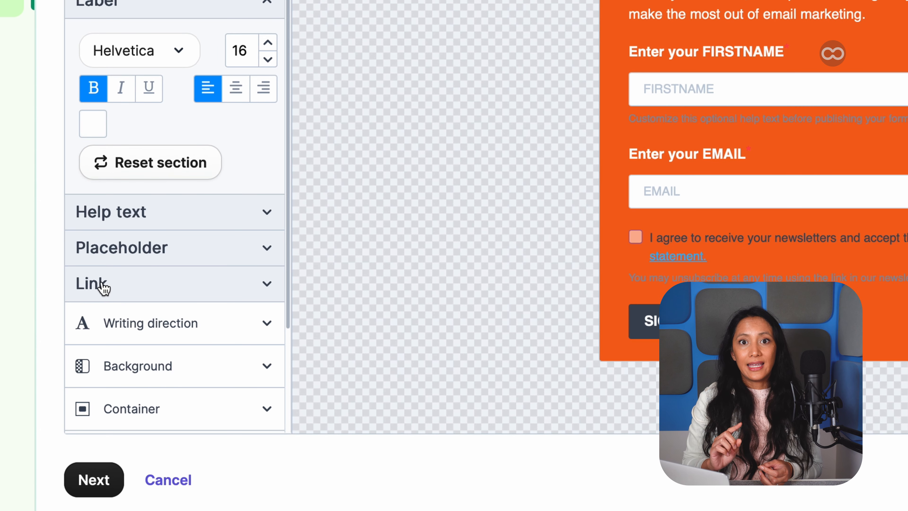
# Set the link color in the form design text settings to #FAFBFC
pyautogui.click(104, 287)
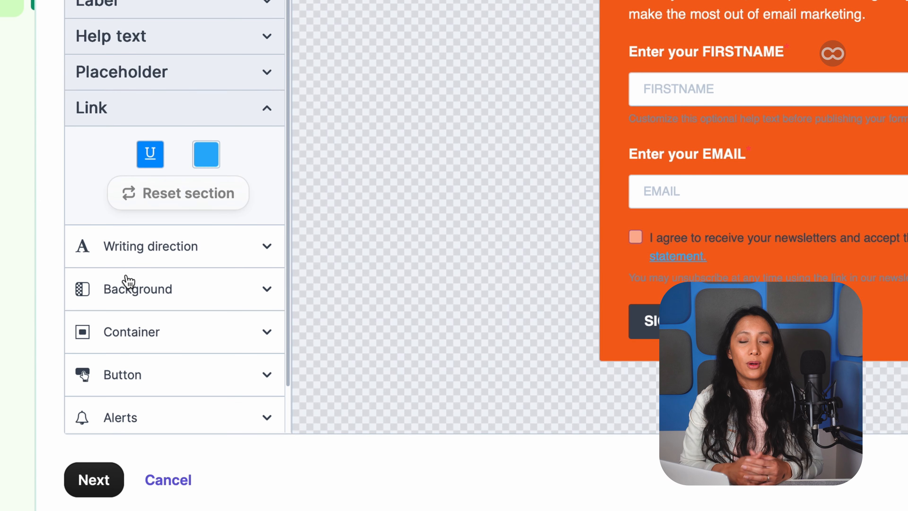
pyautogui.click(208, 161)
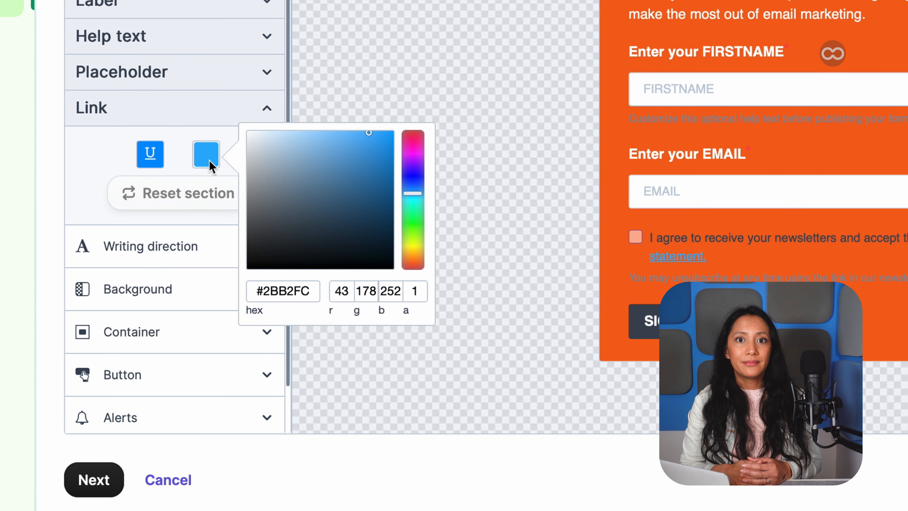
pyautogui.click(248, 133)
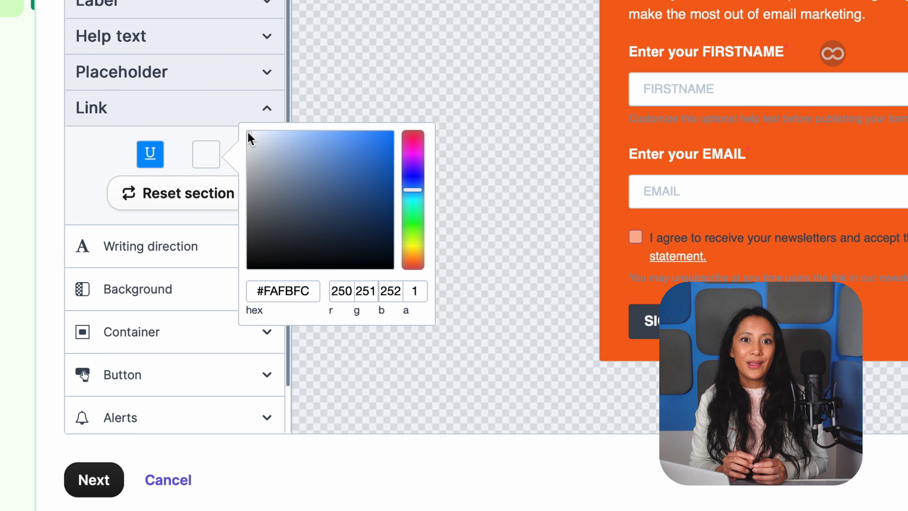
pyautogui.click(481, 266)
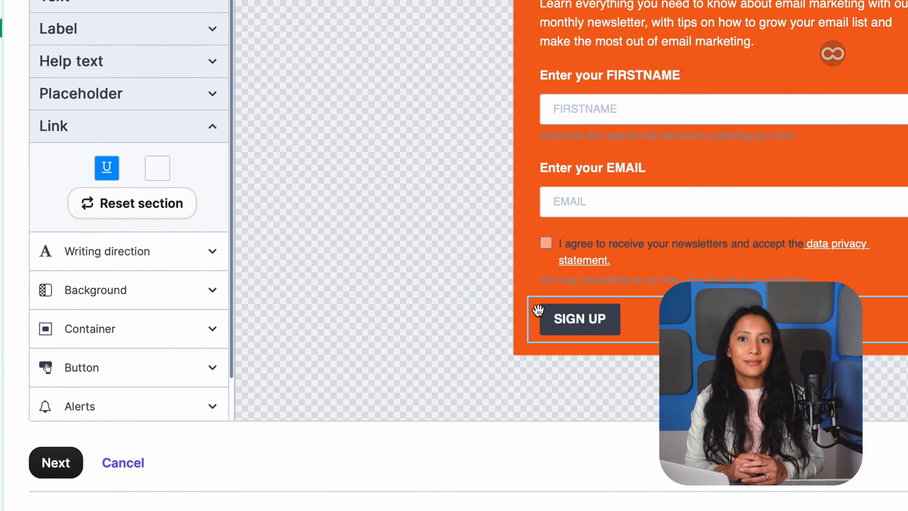
# Set the subscribe button's background color to black
pyautogui.click(565, 318)
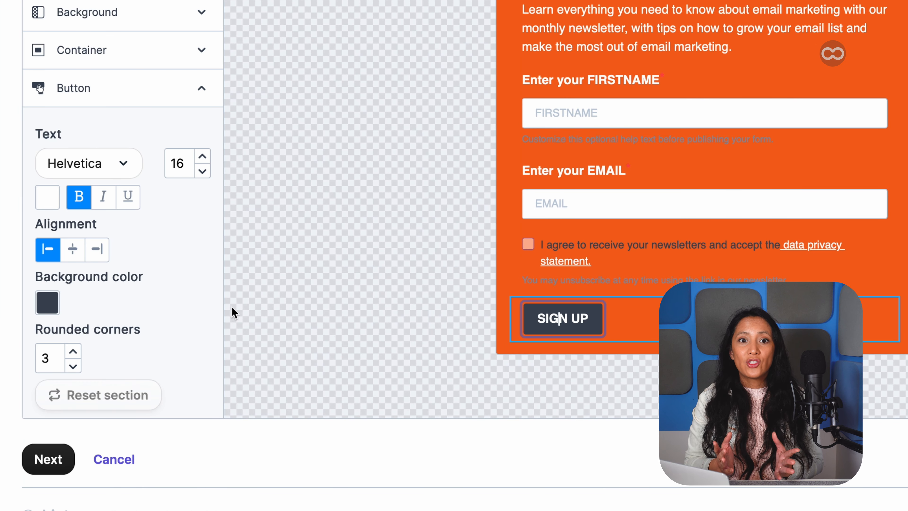
pyautogui.click(50, 305)
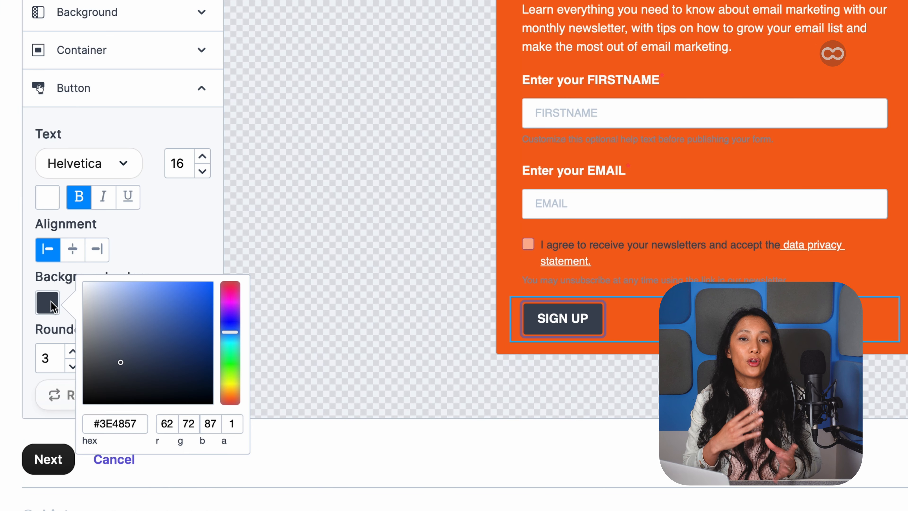
pyautogui.click(83, 401)
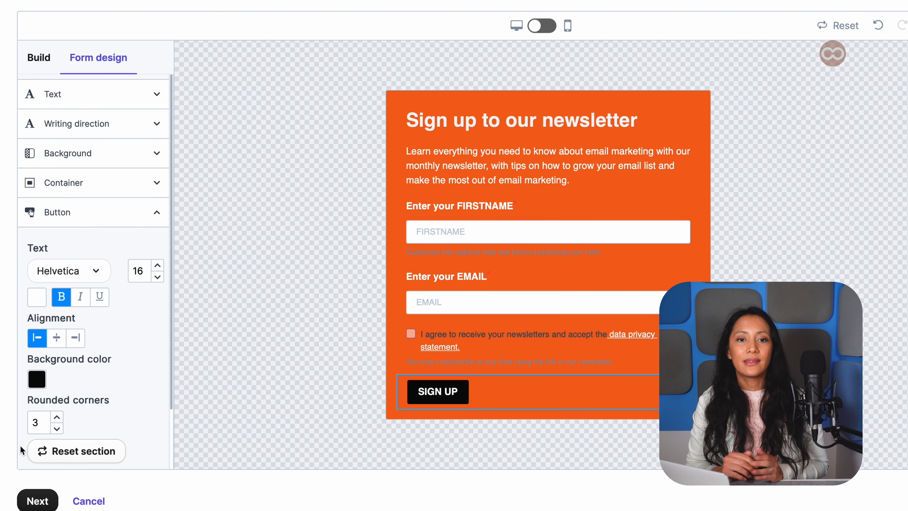
# Select the title and change its font to Trebuchet
pyautogui.click(485, 123)
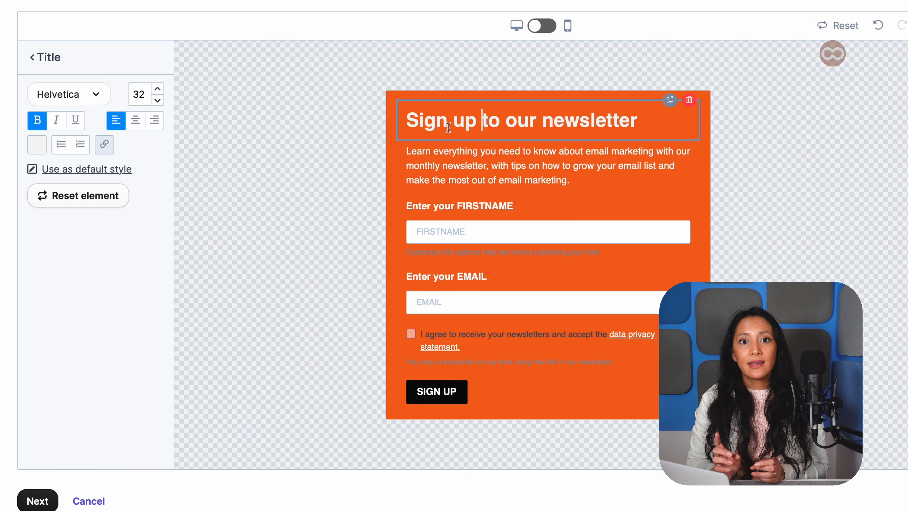
pyautogui.click(96, 94)
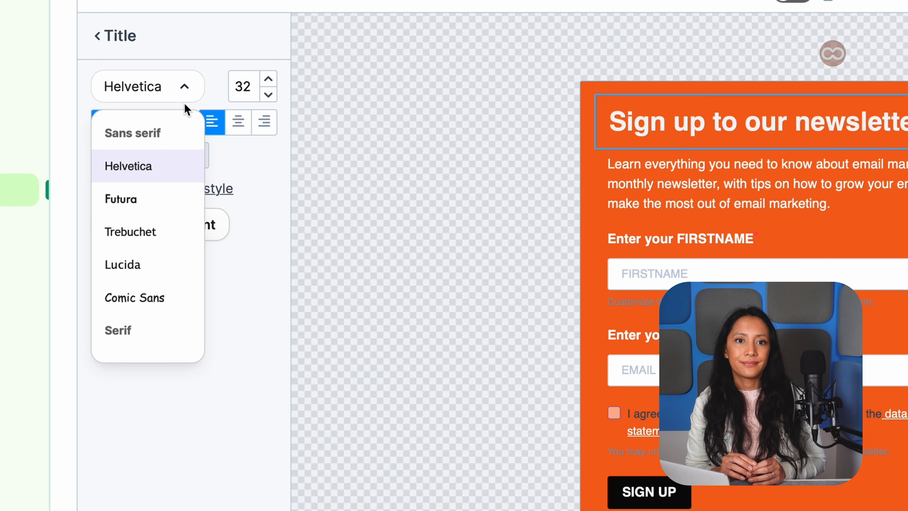
pyautogui.click(138, 234)
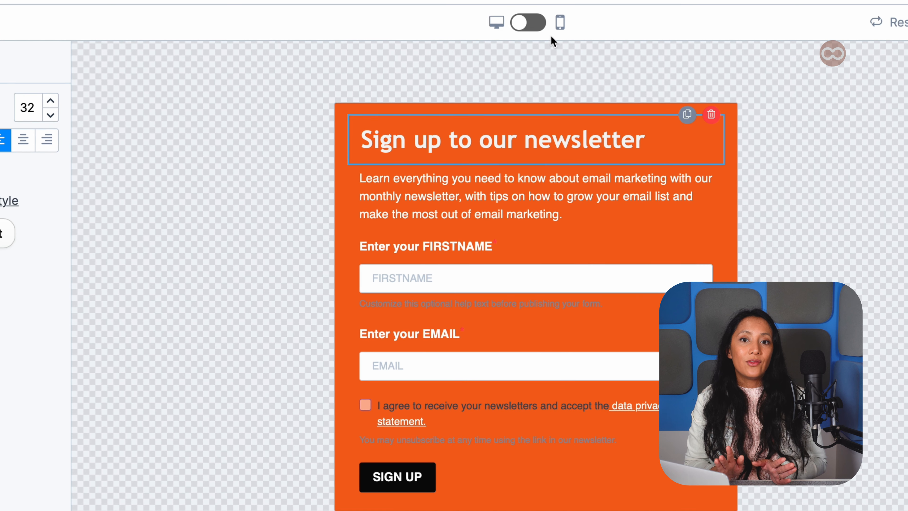
# Preview the form in mobile view, then return to desktop view
pyautogui.click(797, 1)
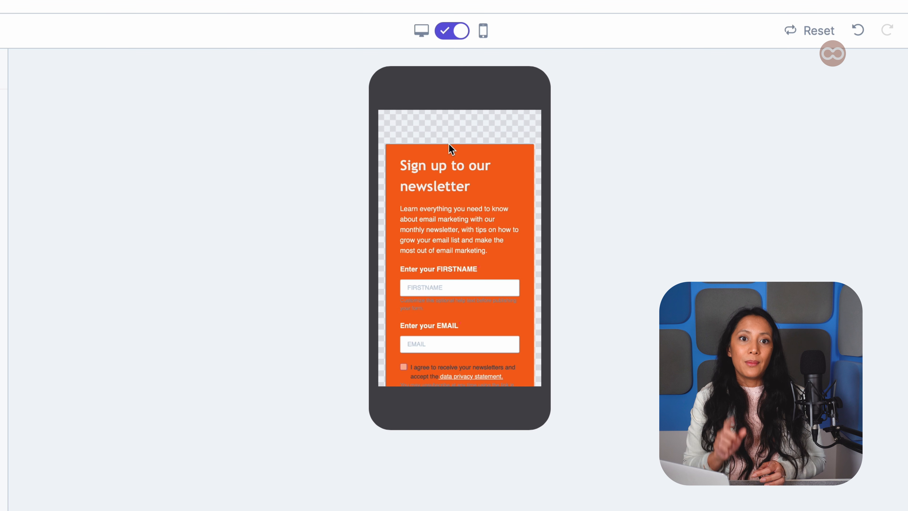
pyautogui.scroll(-3, 449, 144)
pyautogui.scroll(3, 450, 144)
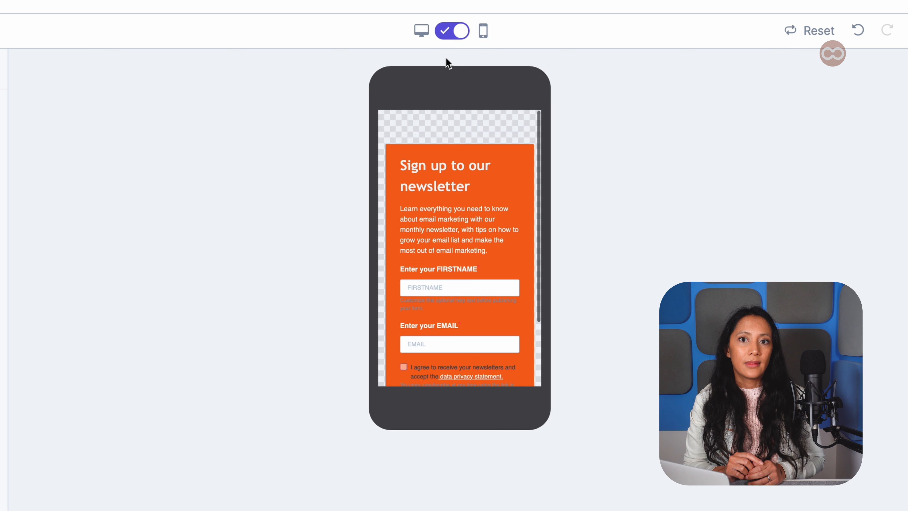
pyautogui.click(447, 33)
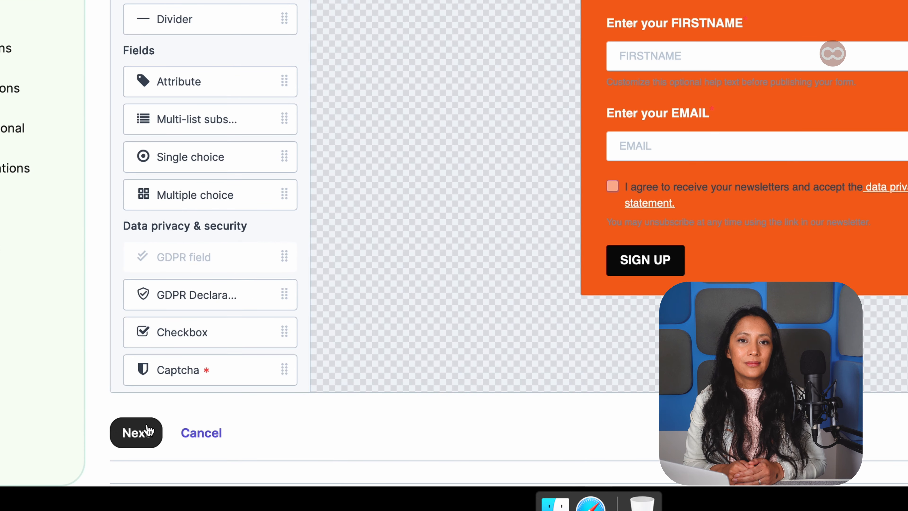
# Confirm the form design and continue to the Lists section
pyautogui.click(48, 498)
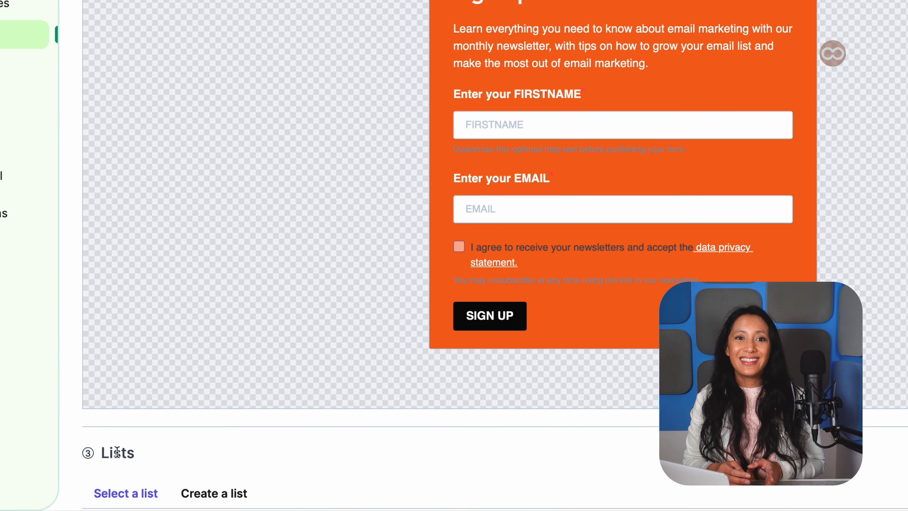
pyautogui.scroll(-5, 117, 452)
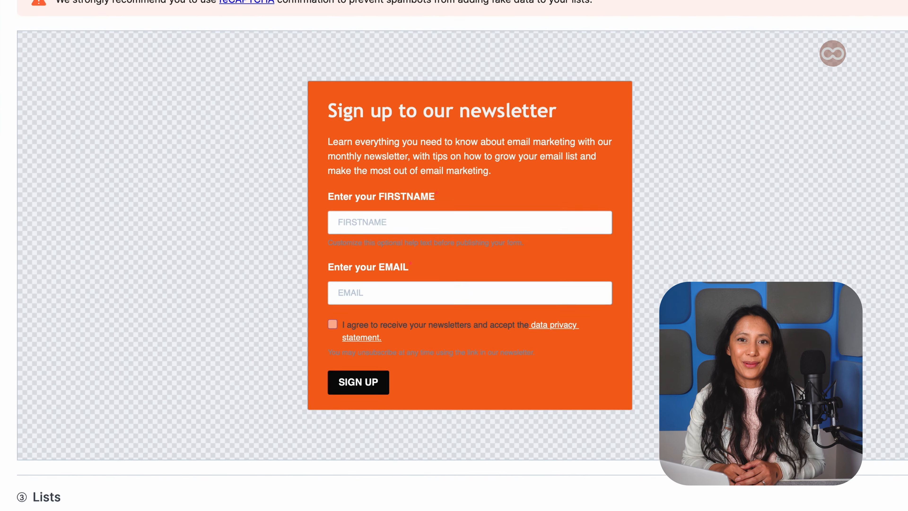
pyautogui.scroll(-7, 229, 263)
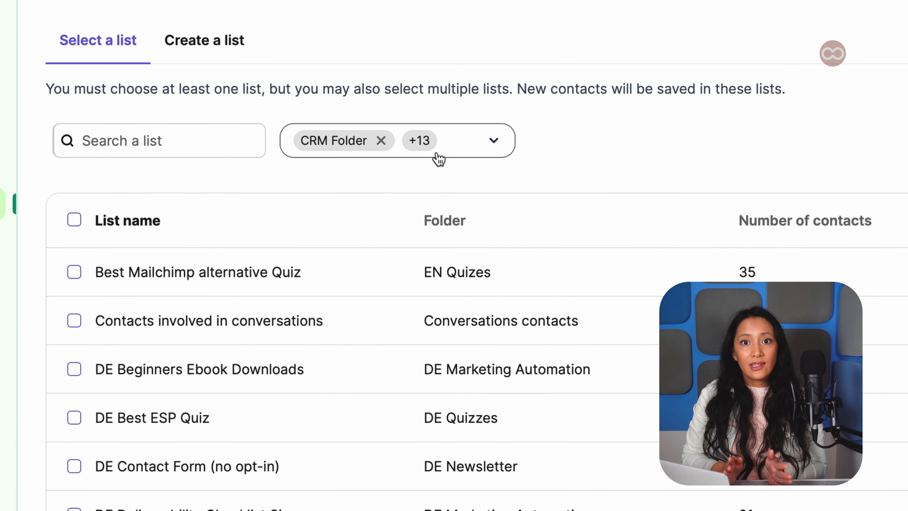
# Review the folders in the list folder filter
pyautogui.click(399, 136)
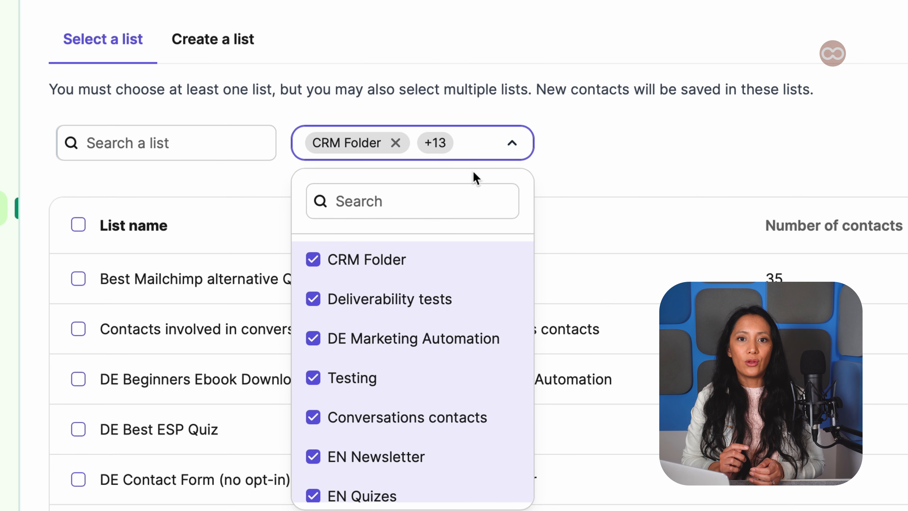
pyautogui.scroll(-5, 454, 253)
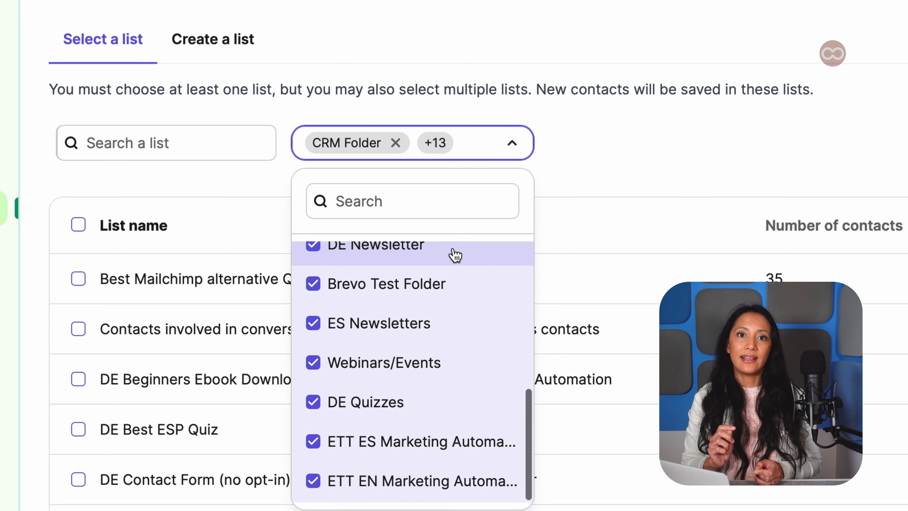
pyautogui.click(584, 163)
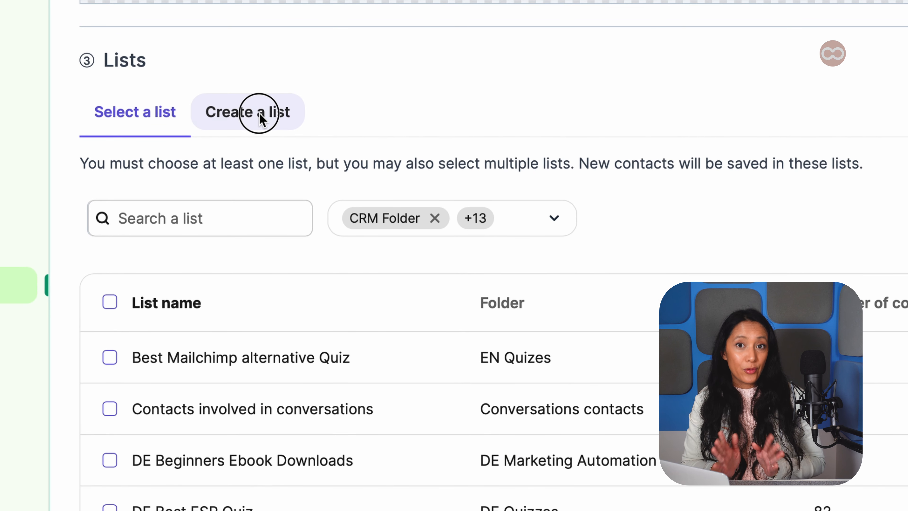
# Create a new list named "Newsletter signups" in the Testing folder
pyautogui.click(247, 93)
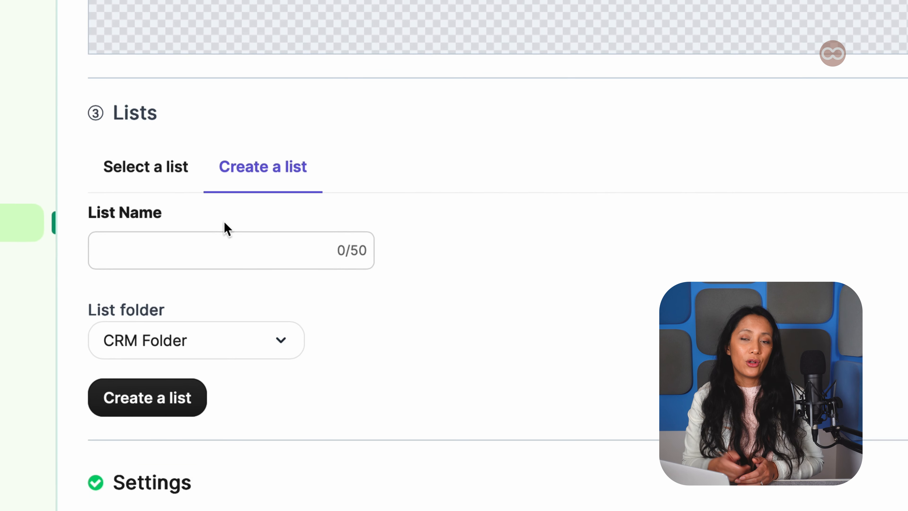
pyautogui.click(202, 301)
pyautogui.write('Newsletter signups')
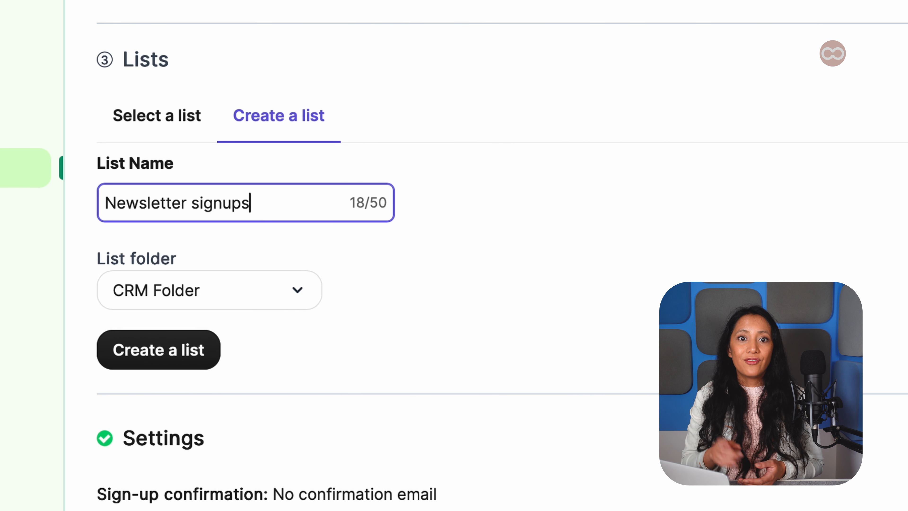
pyautogui.click(242, 465)
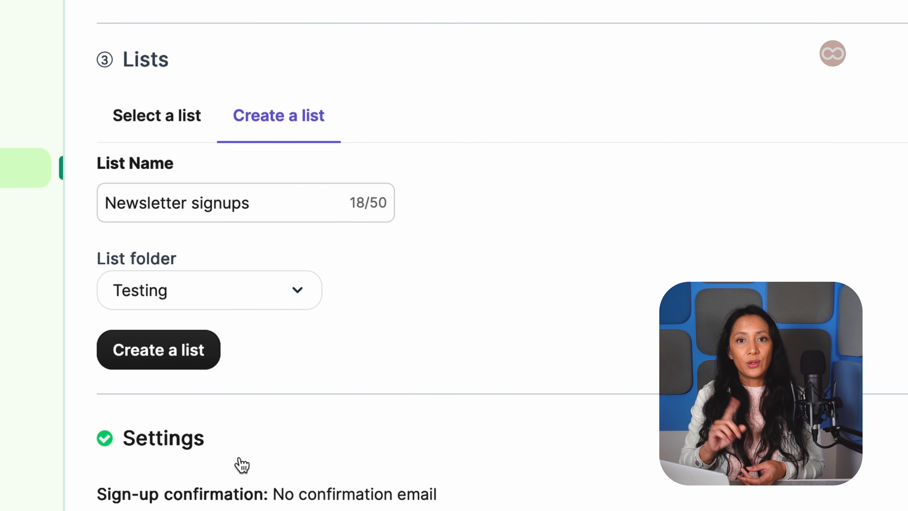
pyautogui.click(192, 358)
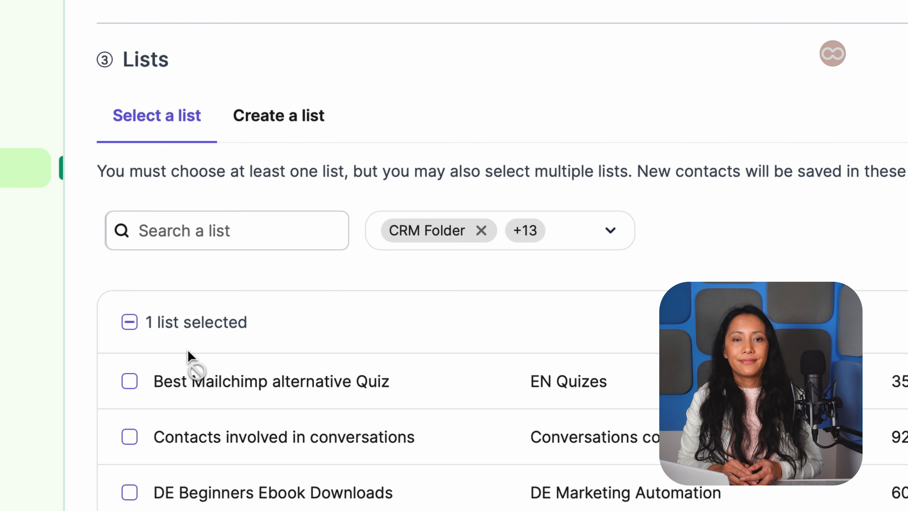
# Confirm the list selection and continue to the Settings section
pyautogui.scroll(-10, 189, 360)
pyautogui.scroll(-10, 188, 354)
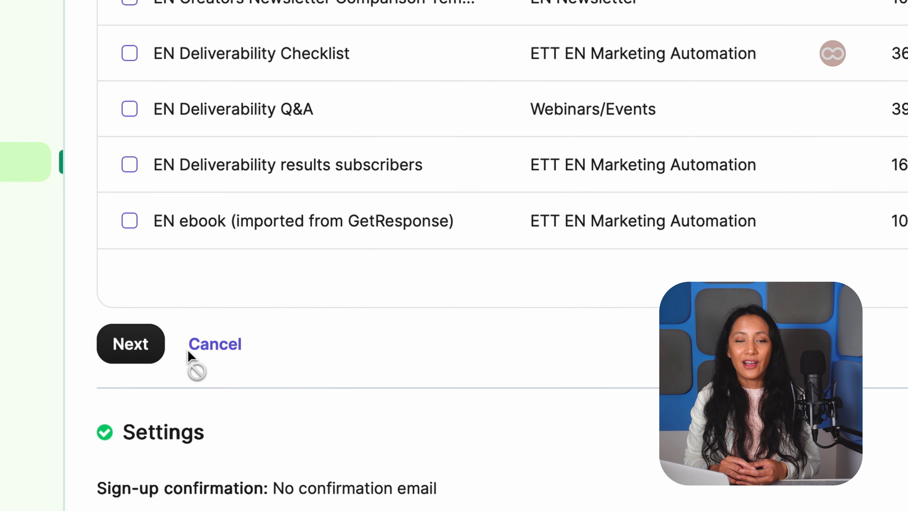
pyautogui.click(133, 358)
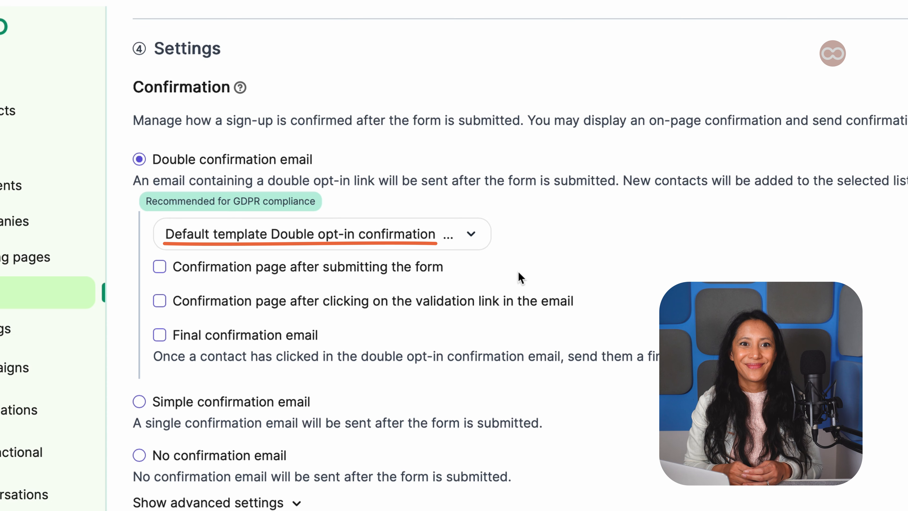
# Enable a confirmation page after clicking the validation link in the double opt-in email
pyautogui.click(426, 288)
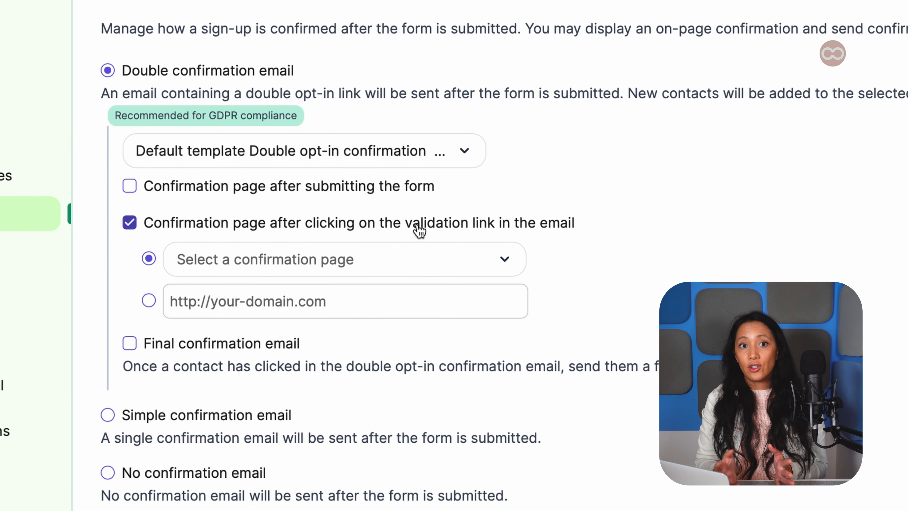
# Choose Default Thank You Page as the confirmation page after validation and enable the final confirmation email
pyautogui.click(420, 257)
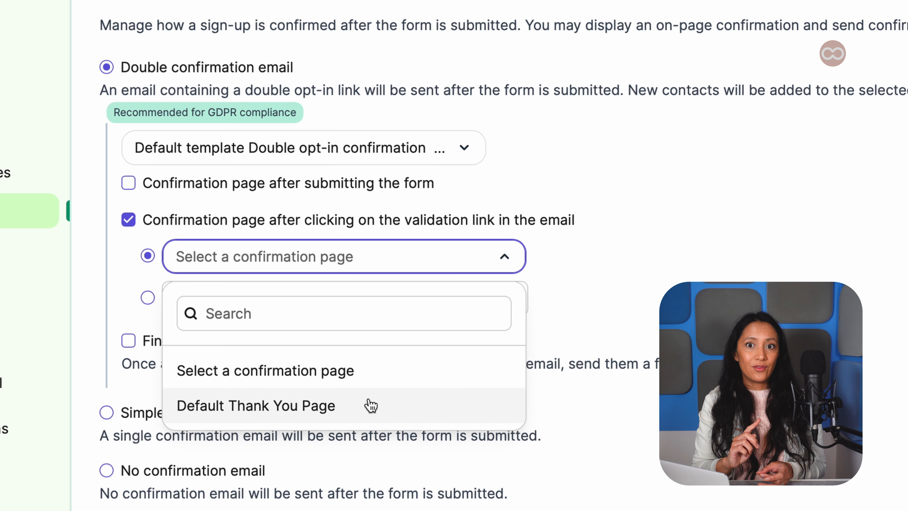
pyautogui.click(371, 412)
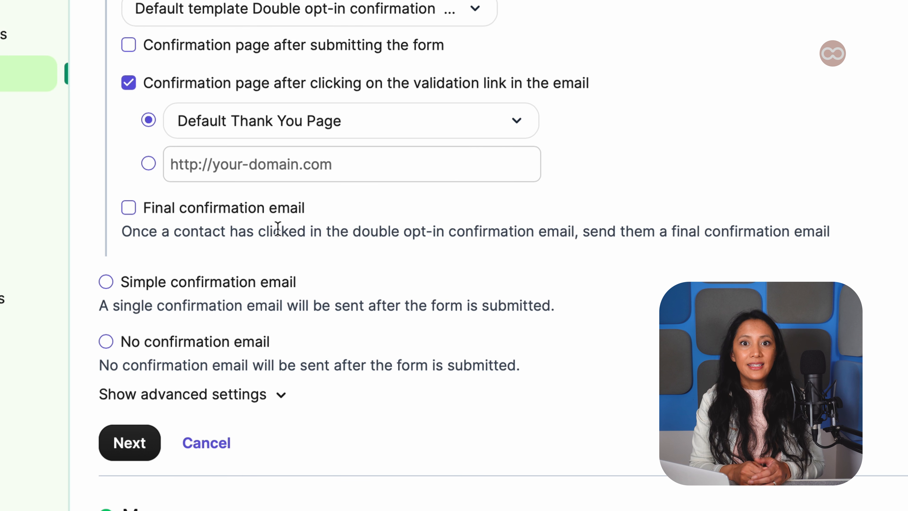
pyautogui.click(262, 219)
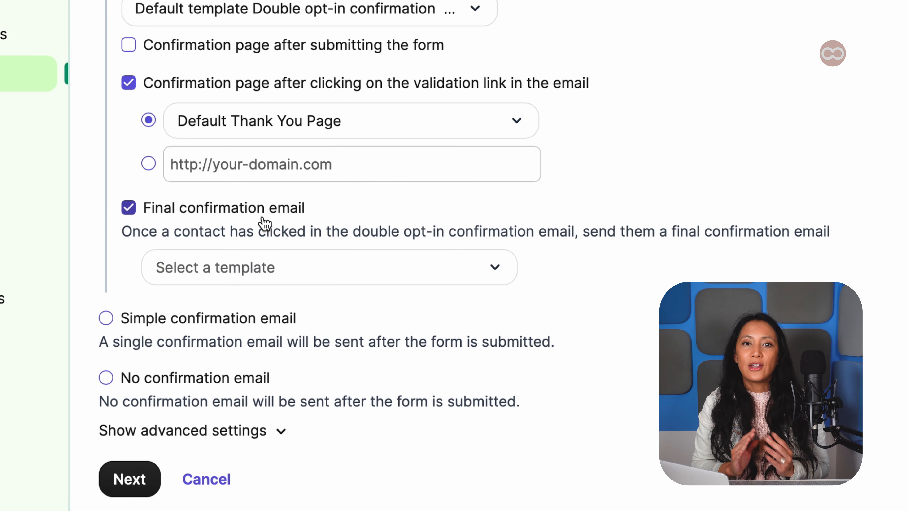
# Open the final confirmation email template list, then finish the Settings section
pyautogui.click(286, 275)
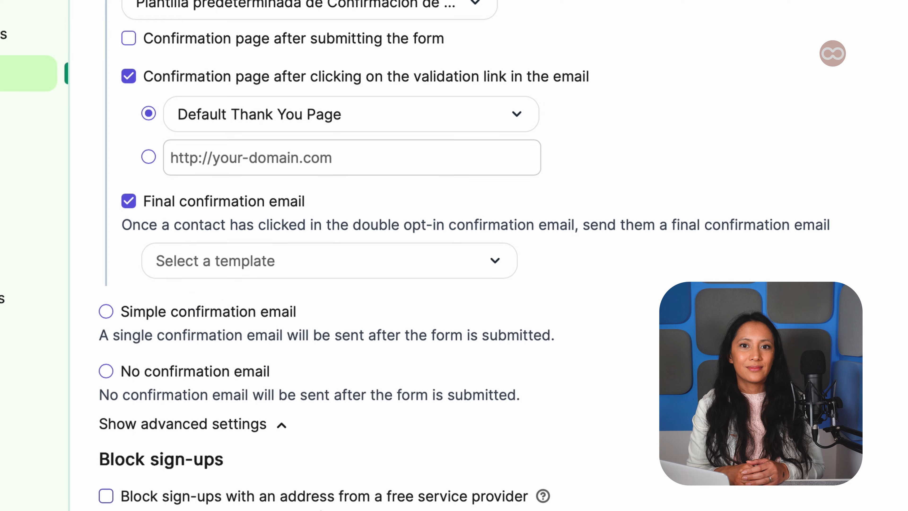
pyautogui.scroll(-4, 332, 489)
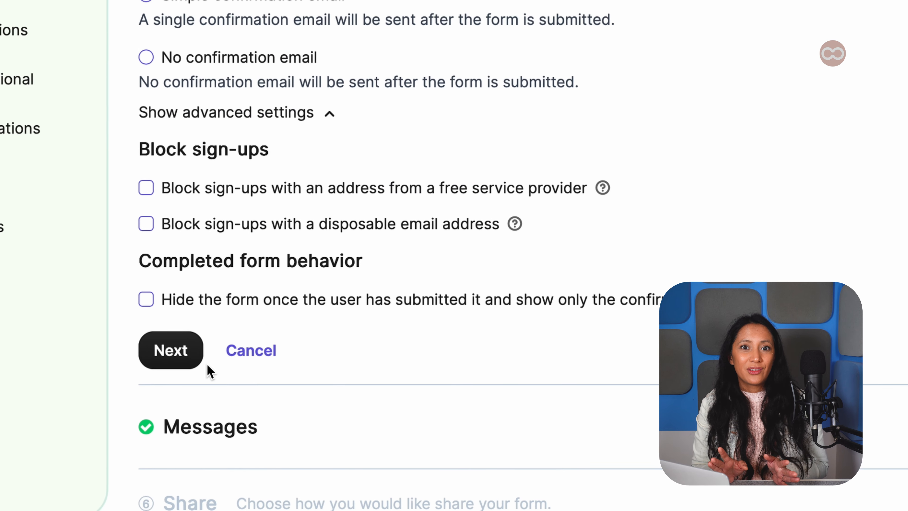
pyautogui.click(175, 361)
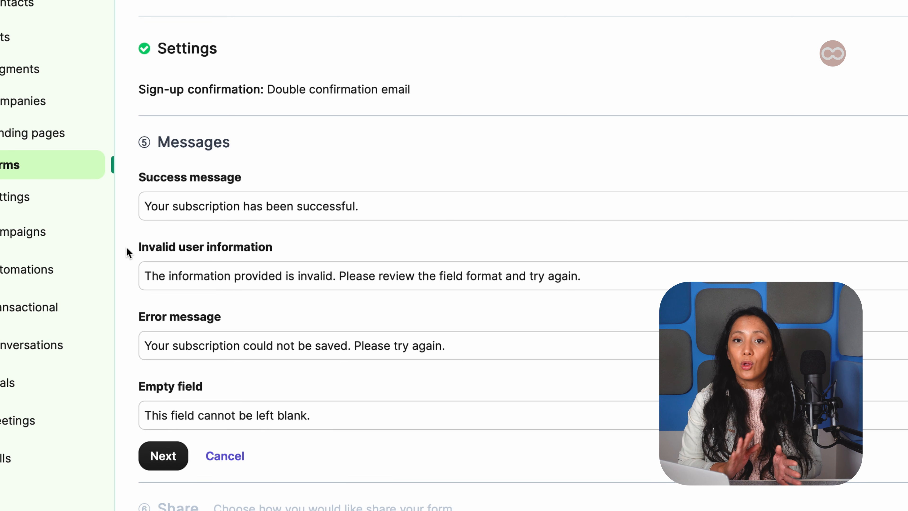
# Accept the default form messages and copy the form's iframe embed code
pyautogui.click(163, 456)
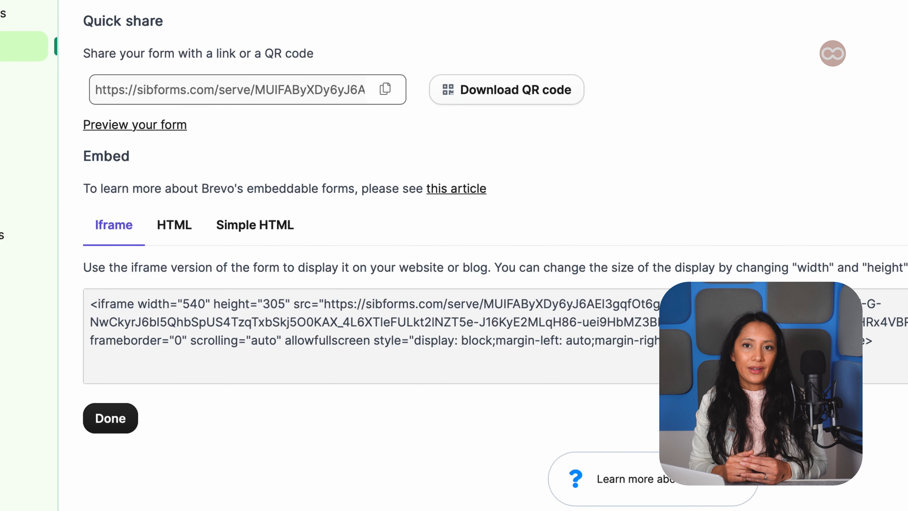
pyautogui.click(781, 326)
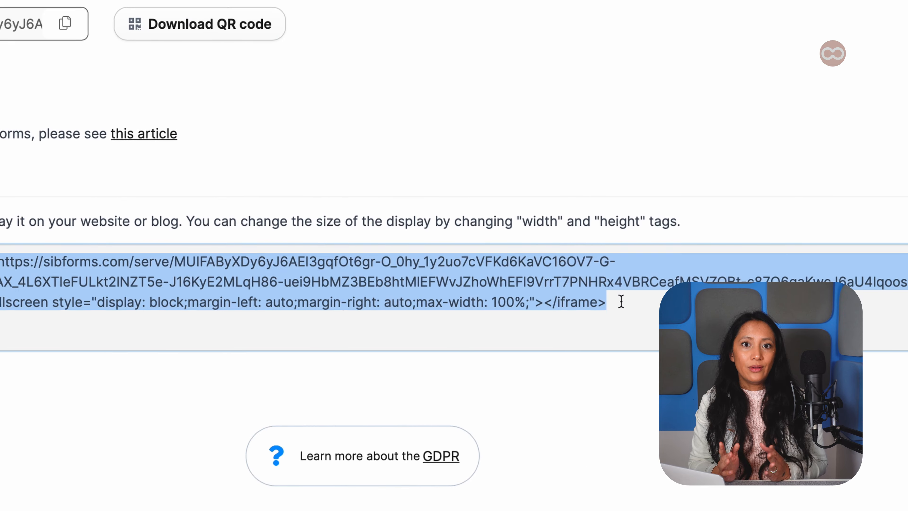
pyautogui.rightClick(438, 275)
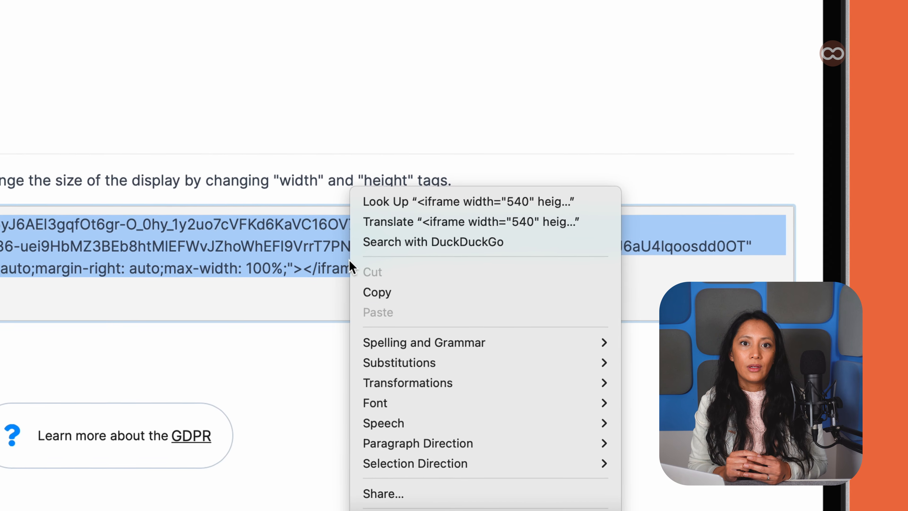
pyautogui.click(386, 302)
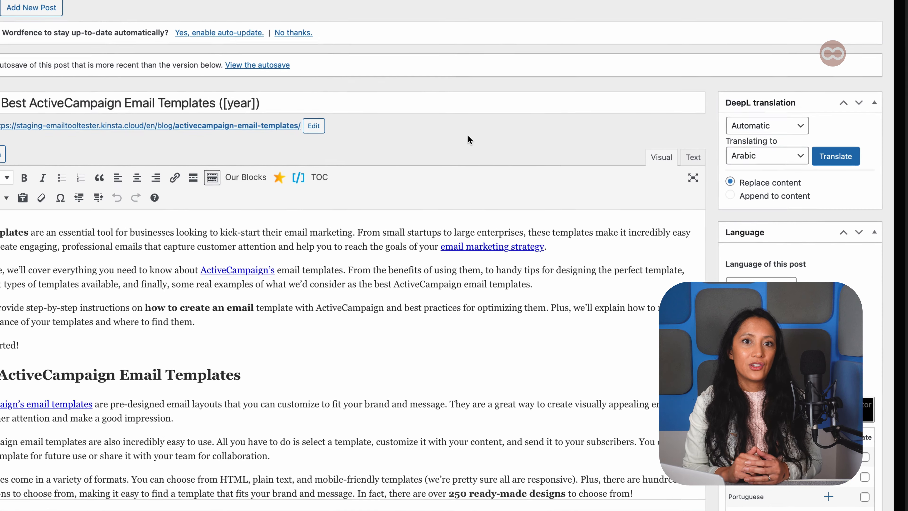
# In the WordPress post's Text editor, paste the iframe embed code at the end of the article after the conclusion
pyautogui.click(665, 157)
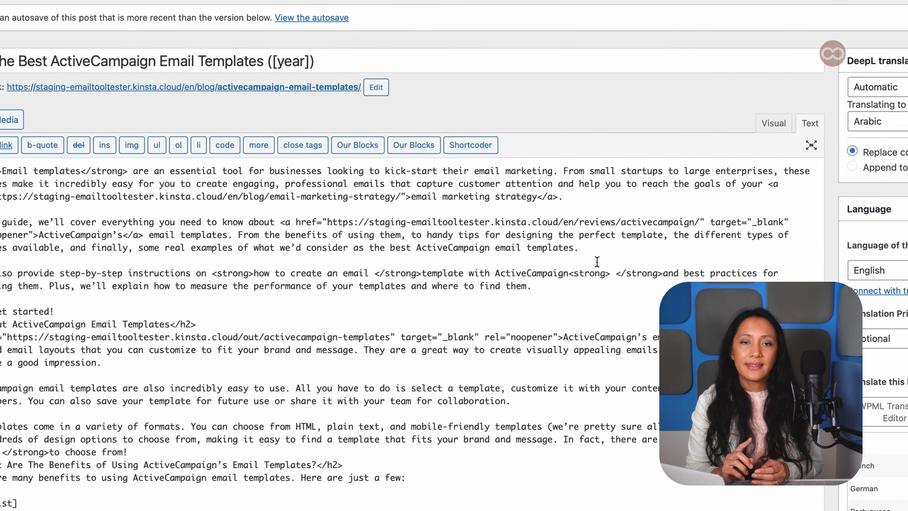
pyautogui.scroll(-20, 459, 292)
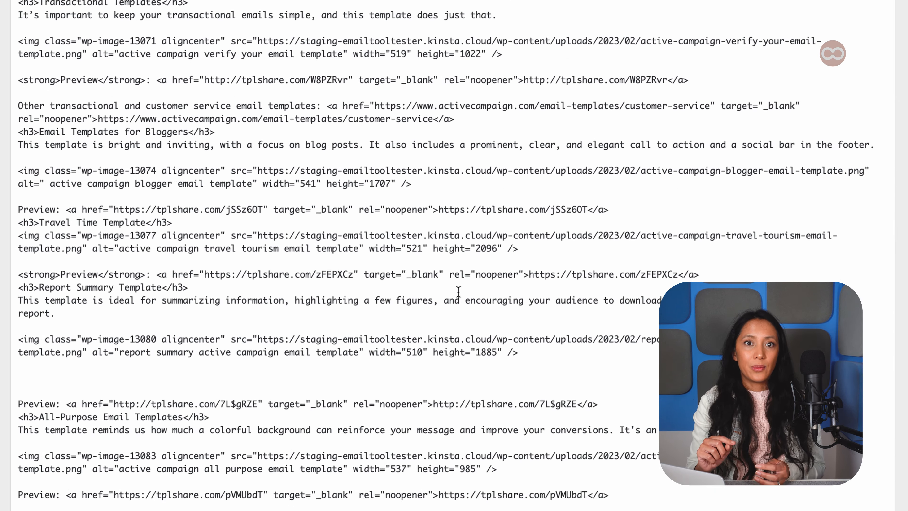
pyautogui.scroll(-20, 458, 292)
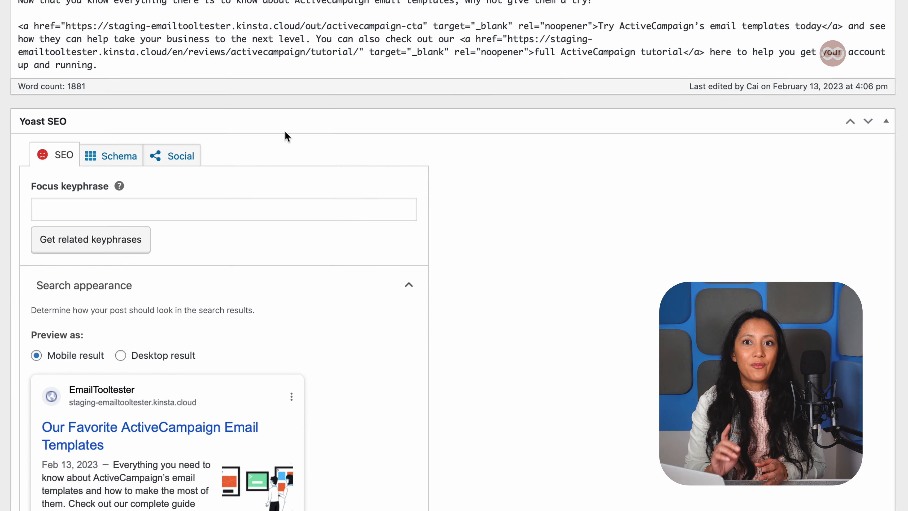
pyautogui.click(131, 142)
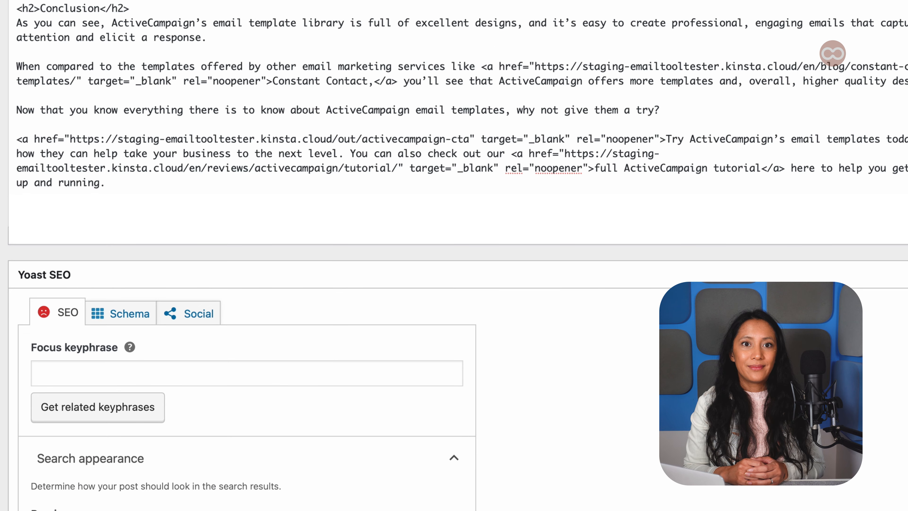
pyautogui.press('super+v')
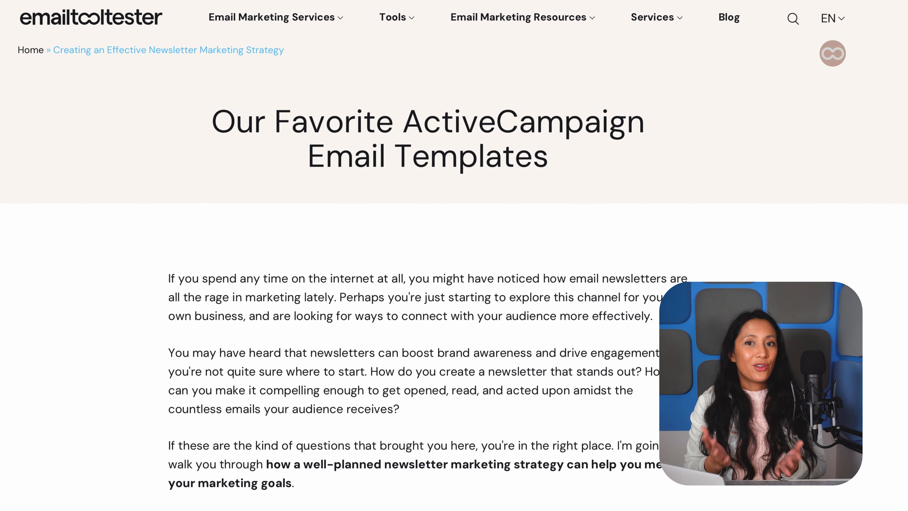
# Scroll through the published post to view the embedded newsletter signup form
pyautogui.scroll(-20, 429, 255)
pyautogui.scroll(-20, 404, 256)
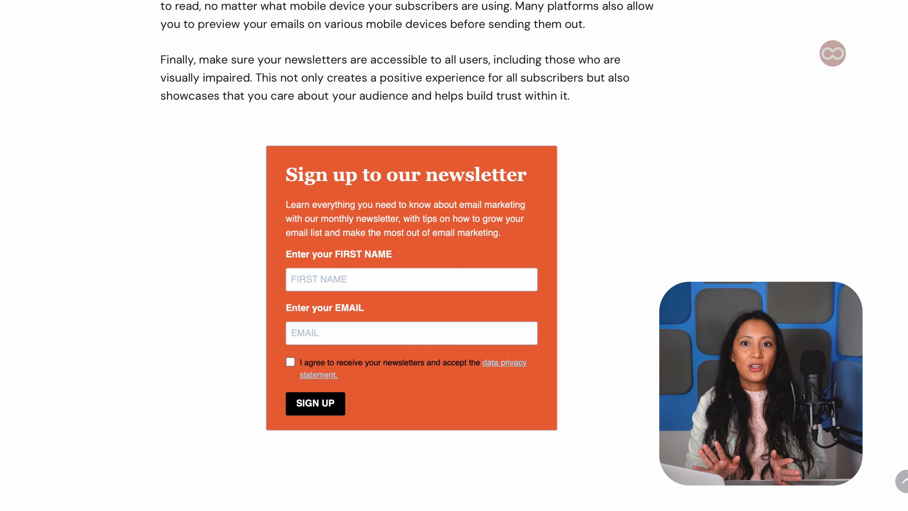
pyautogui.scroll(-3, 411, 251)
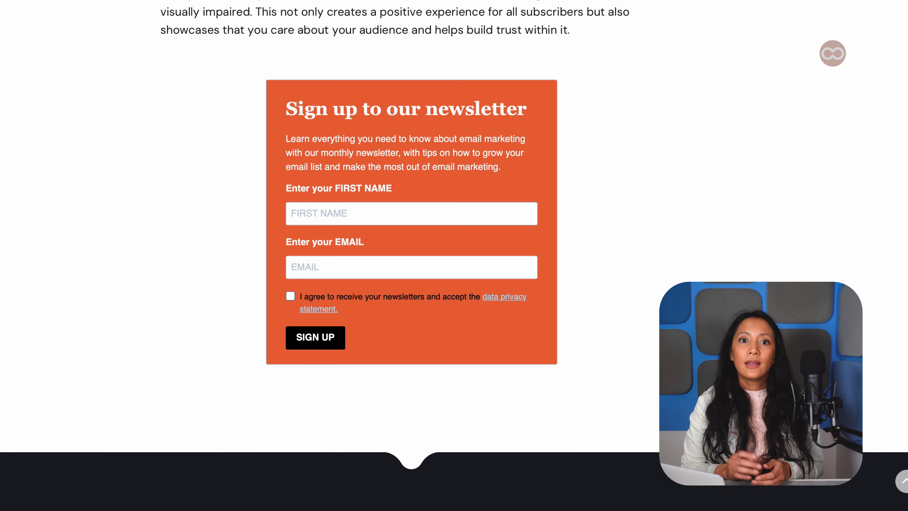